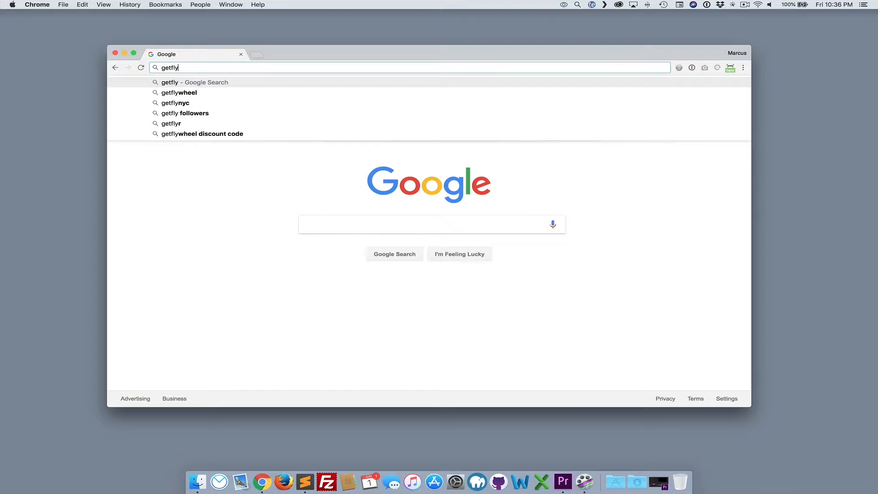
Open the Flywheel website from the address bar and scroll through its homepage
{"action": "key", "text": "Return"}
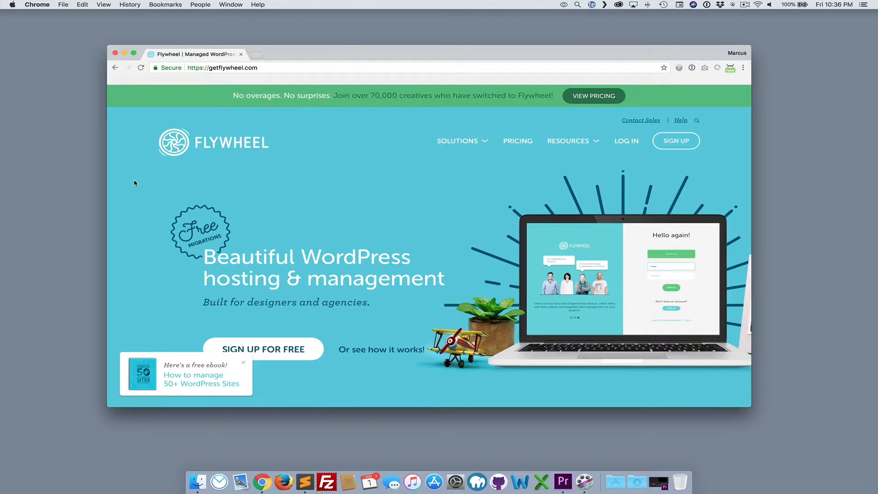
{"action": "scroll", "coordinate": [133, 183], "scroll_direction": "down", "scroll_amount": 1}
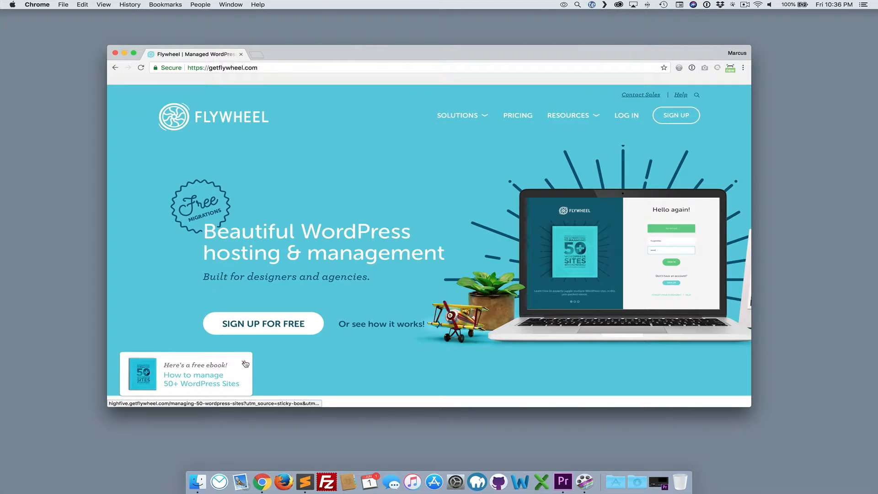
{"action": "scroll", "coordinate": [129, 217], "scroll_direction": "down", "scroll_amount": 5}
{"action": "scroll", "coordinate": [128, 218], "scroll_direction": "down", "scroll_amount": 5}
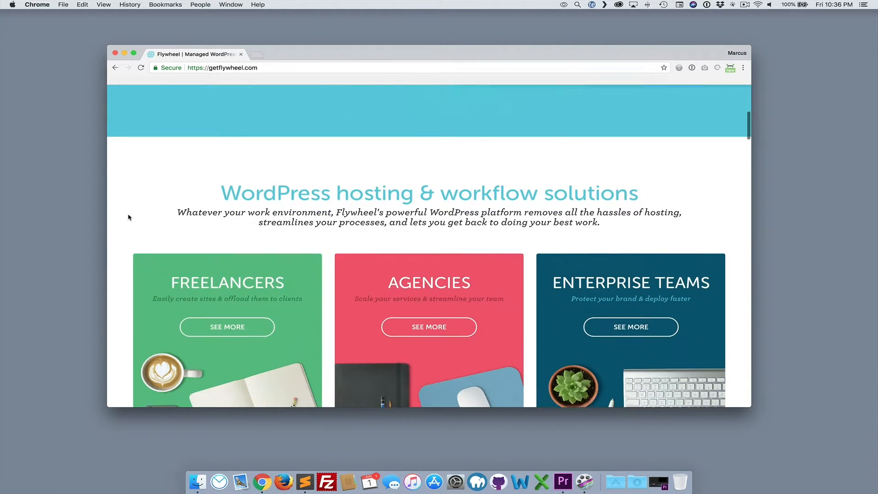
{"action": "scroll", "coordinate": [128, 217], "scroll_direction": "down", "scroll_amount": 2}
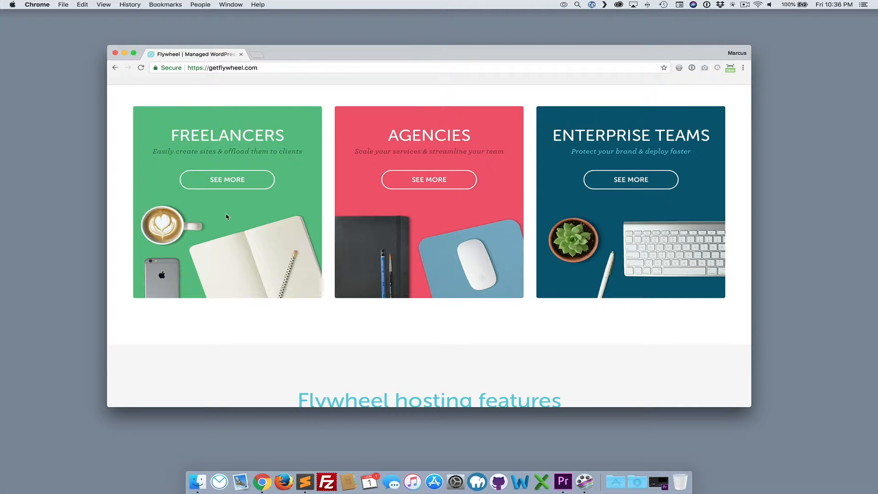
{"action": "scroll", "coordinate": [446, 325], "scroll_direction": "down", "scroll_amount": 3}
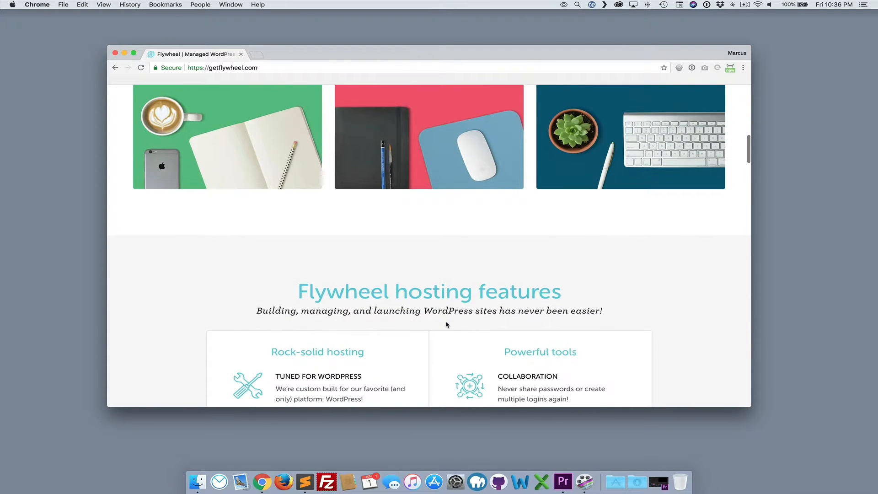
{"action": "scroll", "coordinate": [447, 324], "scroll_direction": "up", "scroll_amount": 10}
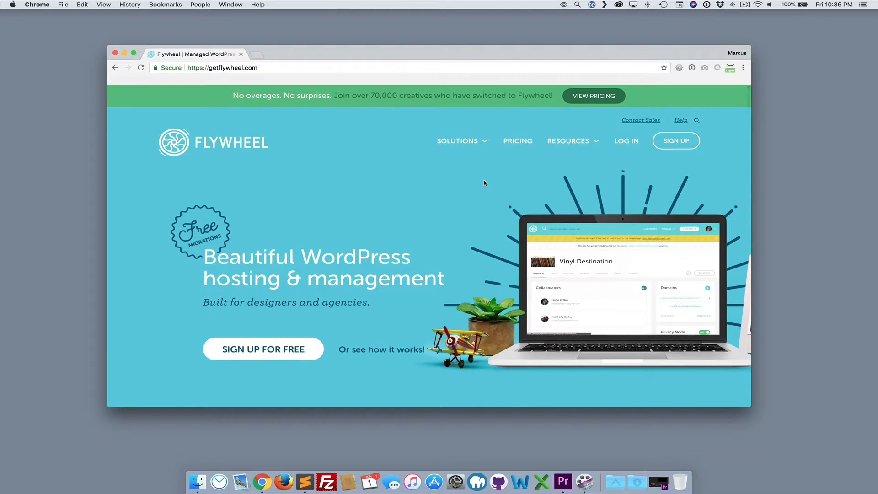
Go to the Local by Flywheel page through the Local development link in the site footer
{"action": "left_click", "coordinate": [469, 152]}
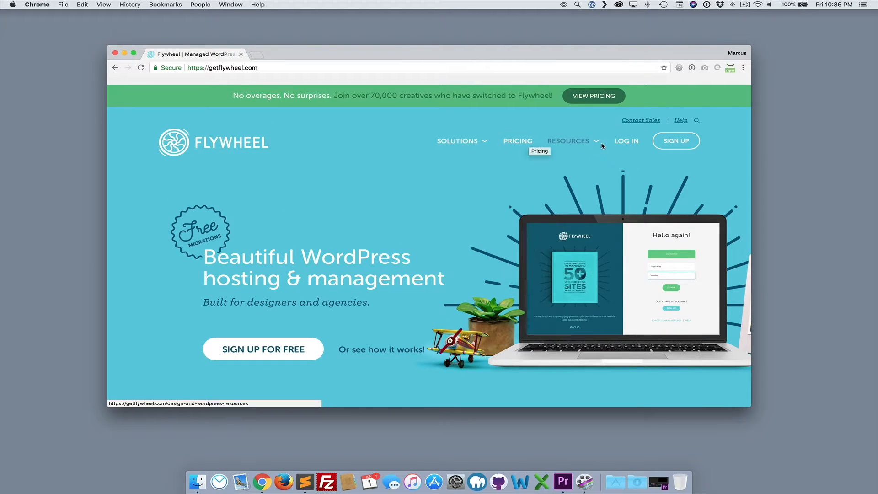
{"action": "mouse_move", "coordinate": [572, 143]}
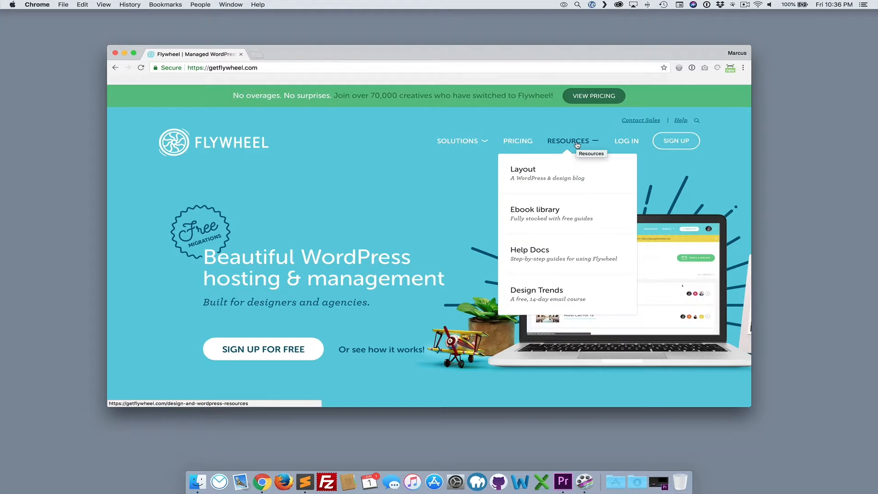
{"action": "scroll", "coordinate": [412, 130], "scroll_direction": "down", "scroll_amount": 20}
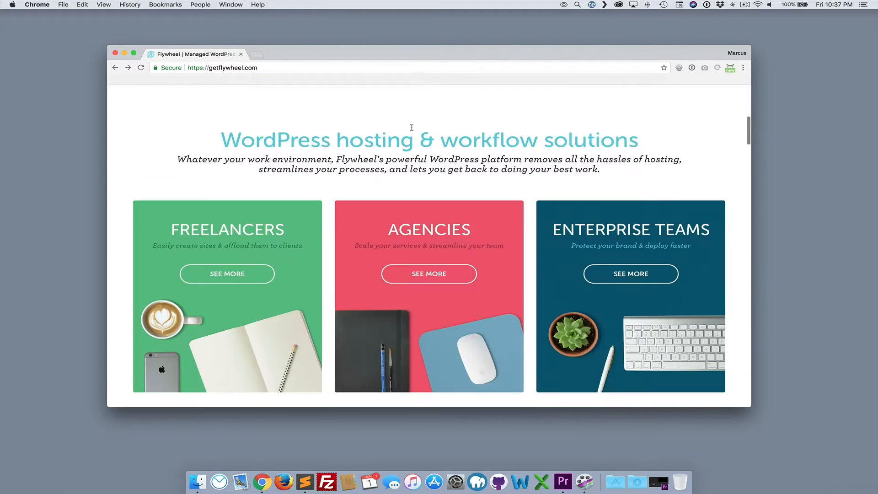
{"action": "scroll", "coordinate": [411, 132], "scroll_direction": "down", "scroll_amount": 20}
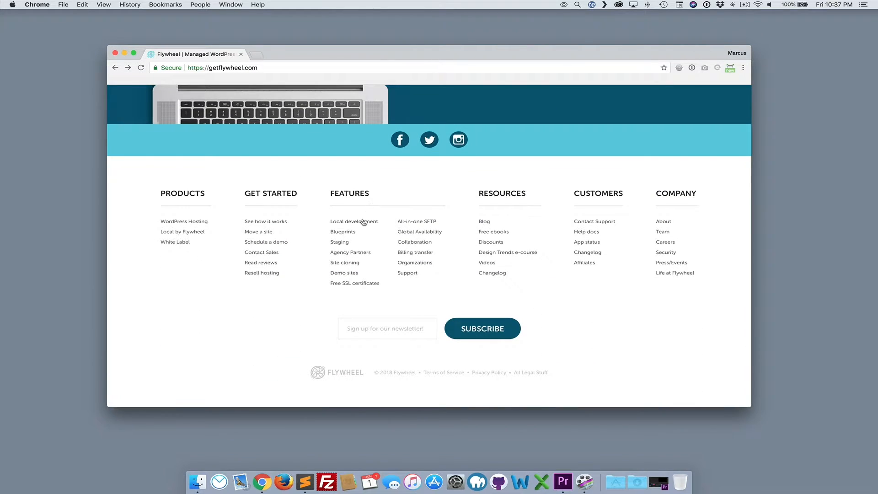
{"action": "left_click", "coordinate": [362, 221]}
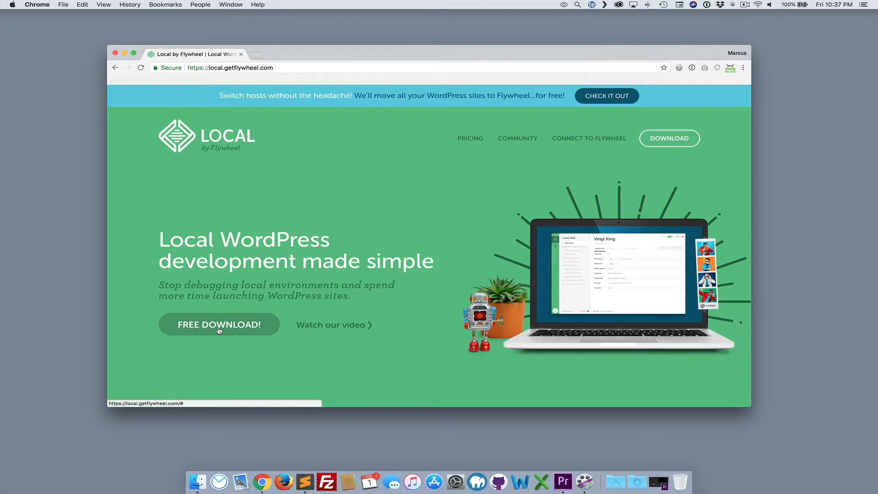
Go through the Local download form for Mac and close the browser window after the download starts
{"action": "scroll", "coordinate": [393, 259], "scroll_direction": "down", "scroll_amount": 3}
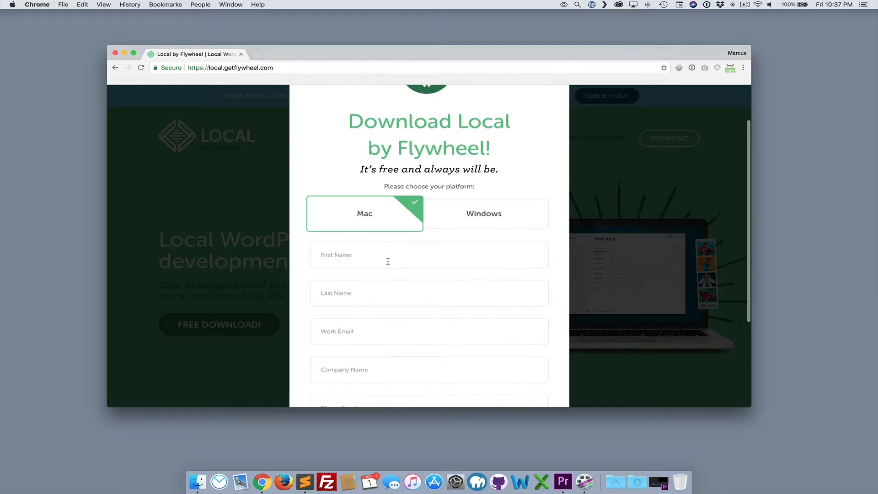
{"action": "scroll", "coordinate": [375, 265], "scroll_direction": "down", "scroll_amount": 5}
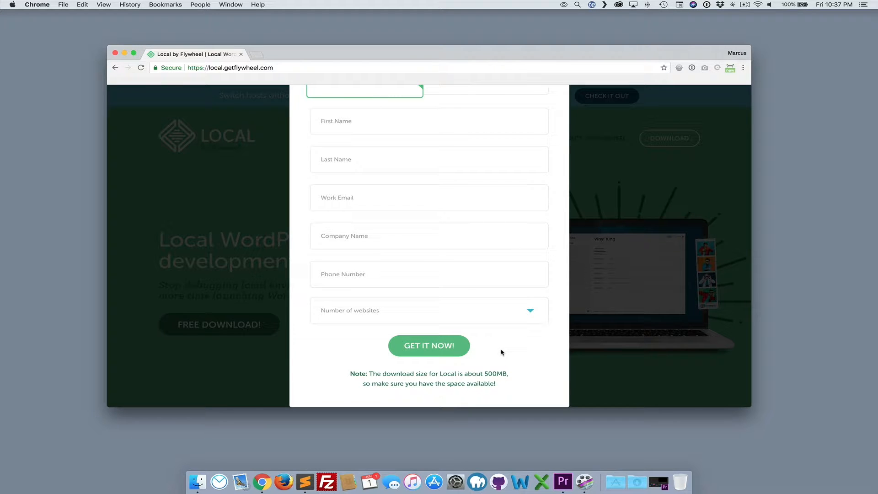
{"action": "scroll", "coordinate": [500, 327], "scroll_direction": "up", "scroll_amount": 3}
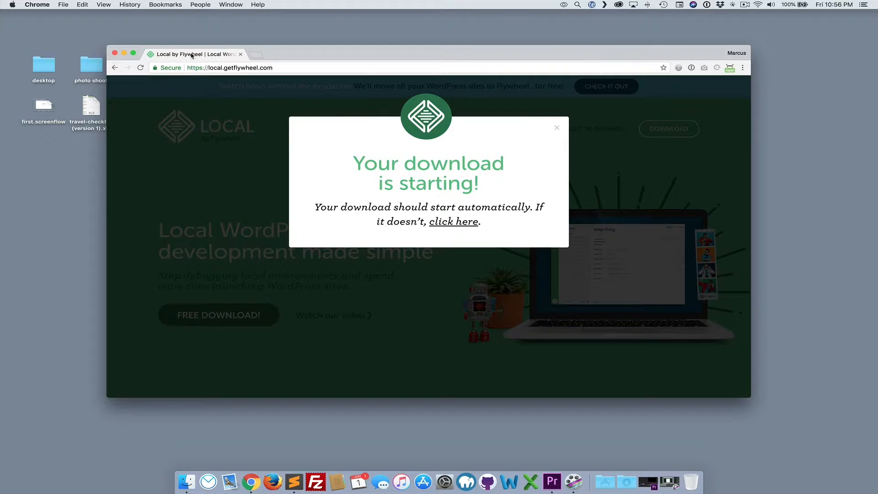
{"action": "left_click", "coordinate": [124, 54]}
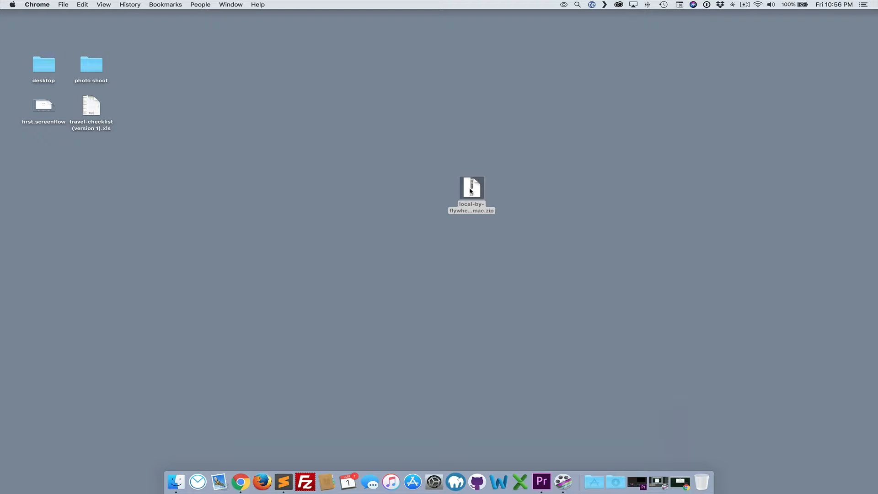
Unzip the downloaded Local archive and move the Local by Flywheel app into Applications
{"action": "double_click", "coordinate": [471, 192]}
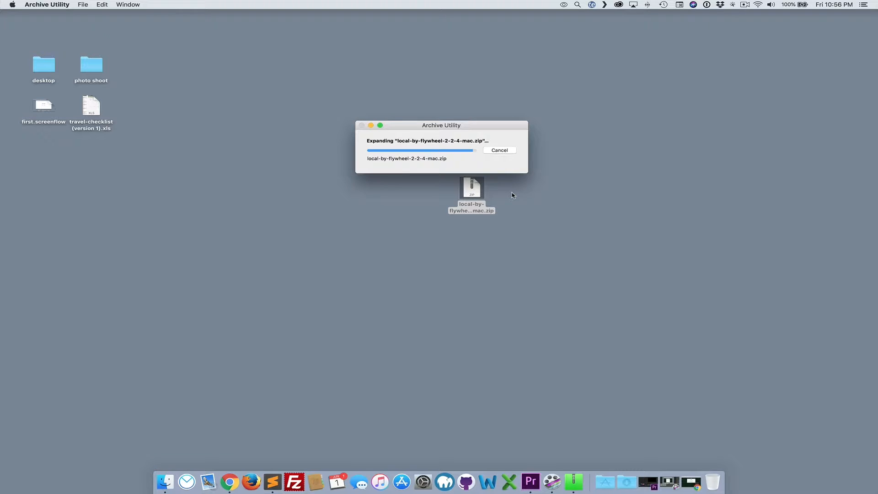
{"action": "left_click_drag", "start_coordinate": [490, 195], "coordinate": [594, 481]}
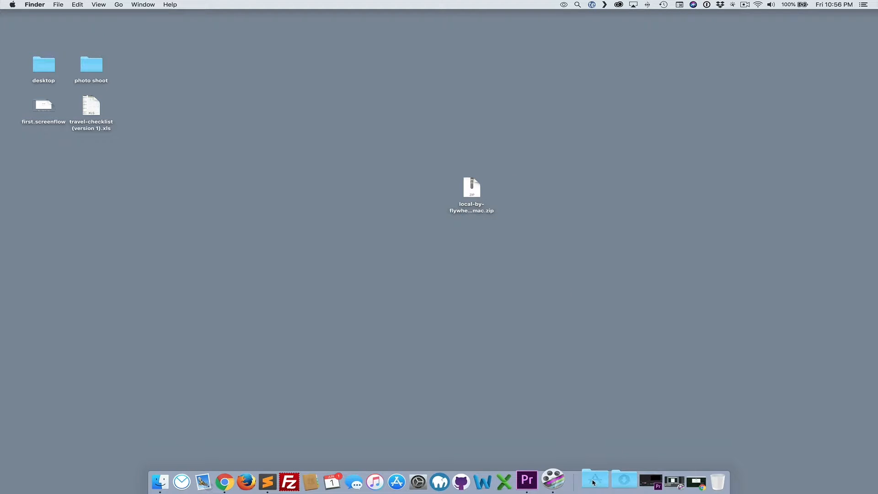
Launch Local by Flywheel from the Applications folder and confirm opening the downloaded app
{"action": "left_click", "coordinate": [595, 482]}
{"action": "scroll", "coordinate": [634, 302], "scroll_direction": "down", "scroll_amount": 5}
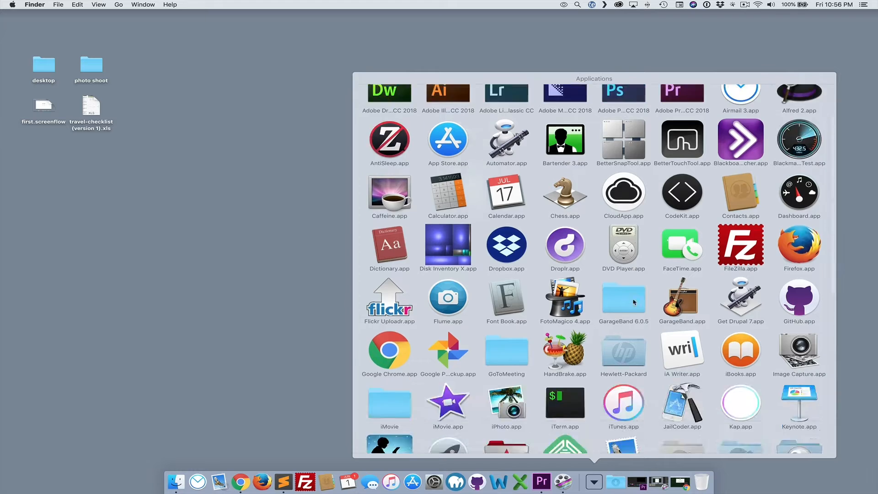
{"action": "left_click", "coordinate": [566, 116]}
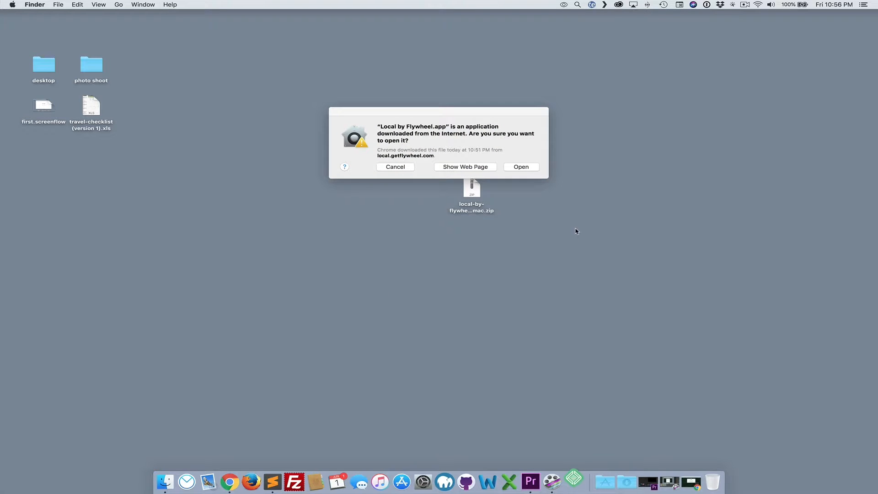
{"action": "left_click", "coordinate": [527, 168]}
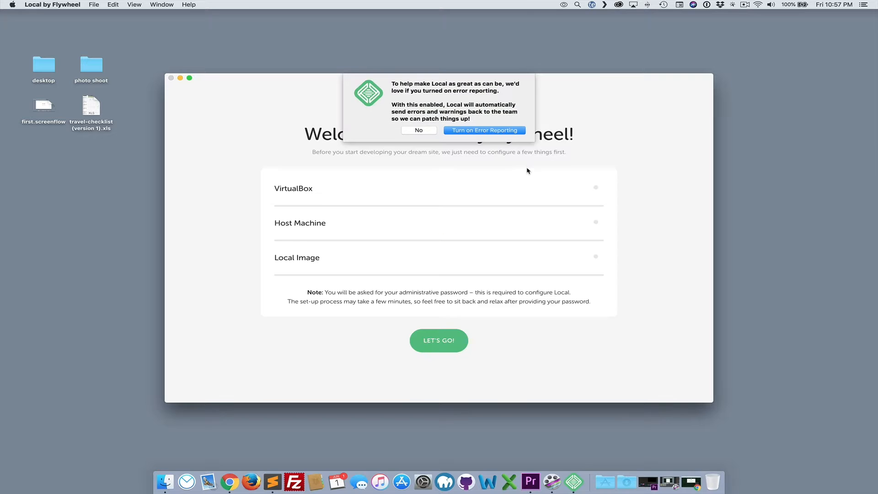
Decline error reporting, start the Local setup, and authorize it with the administrator account password
{"action": "left_click", "coordinate": [419, 131]}
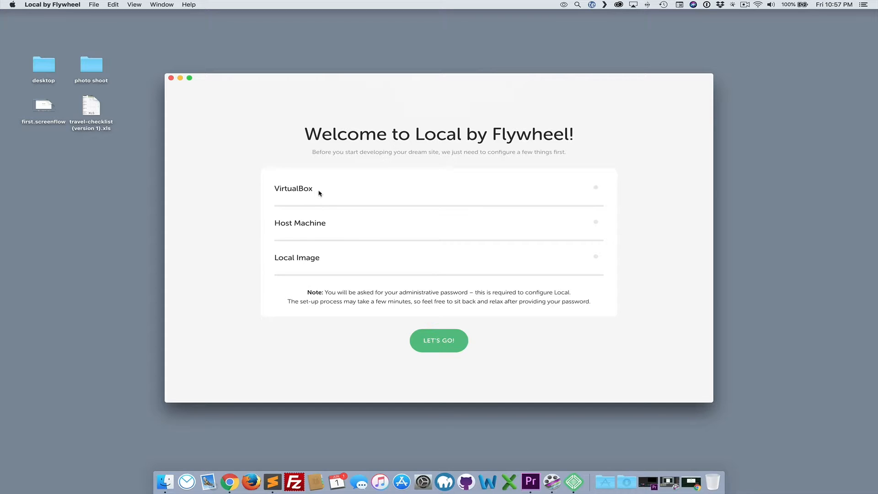
{"action": "left_click", "coordinate": [433, 342]}
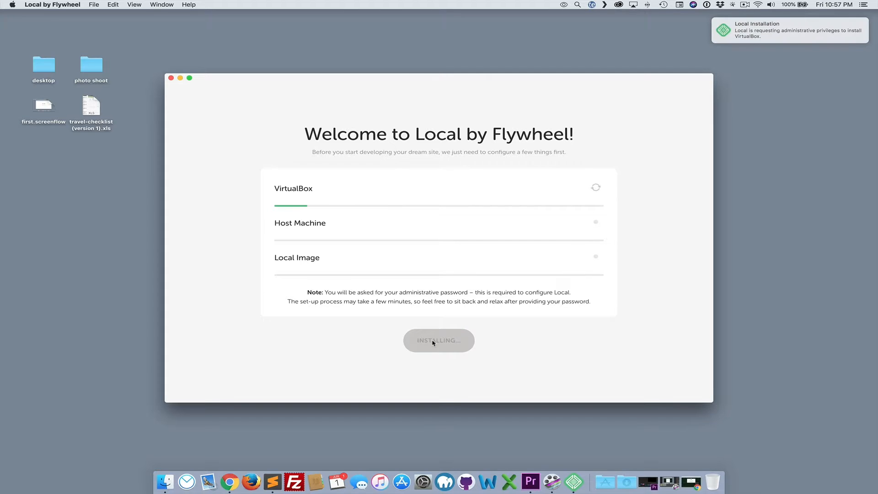
{"action": "type", "text": "*******"}
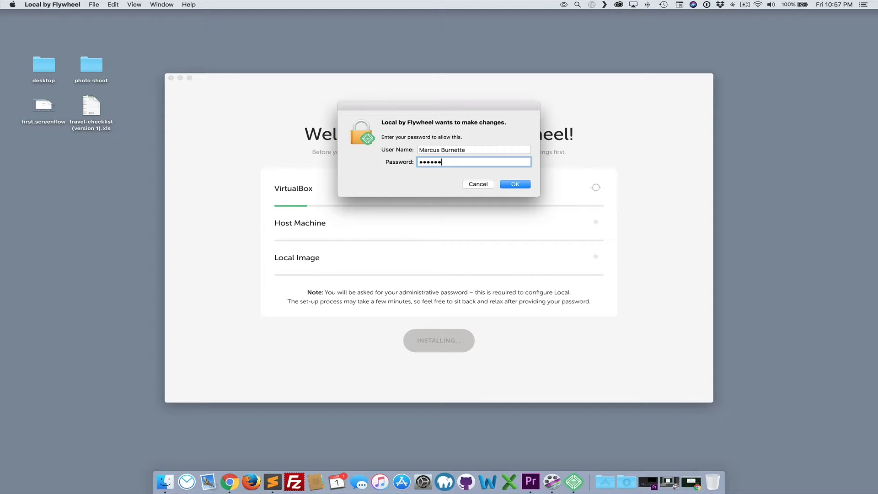
{"action": "key", "text": "Return"}
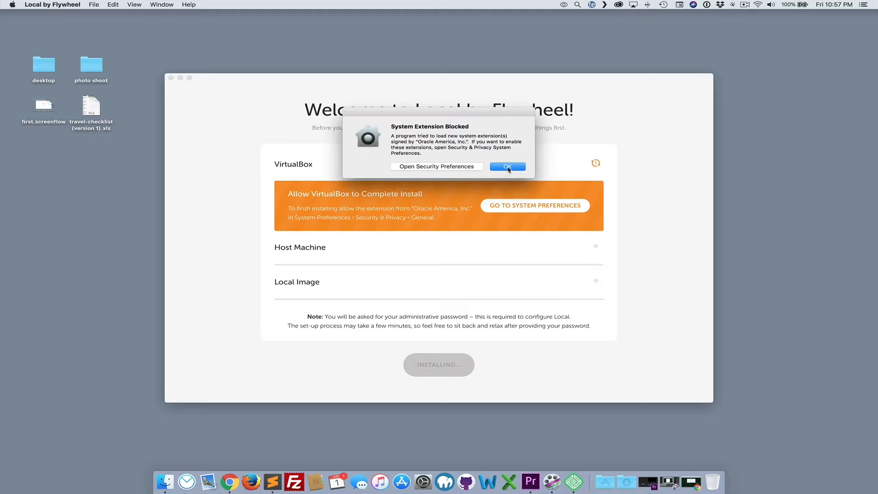
Allow the blocked Oracle America system extension in Security & Privacy preferences
{"action": "left_click", "coordinate": [460, 167]}
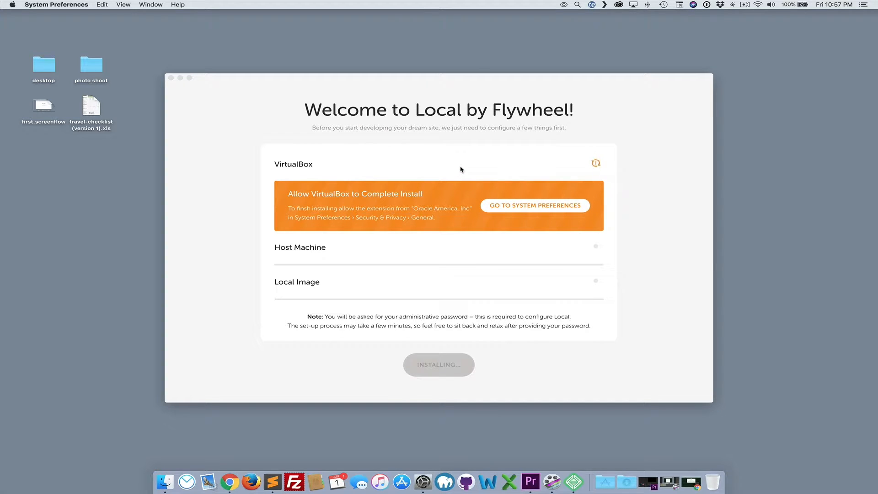
{"action": "left_click_drag", "start_coordinate": [396, 232], "coordinate": [319, 160]}
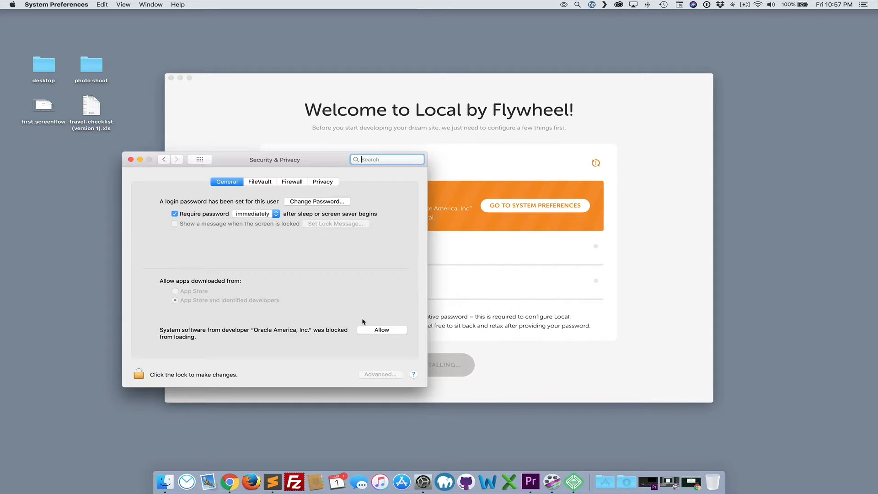
{"action": "left_click", "coordinate": [387, 331]}
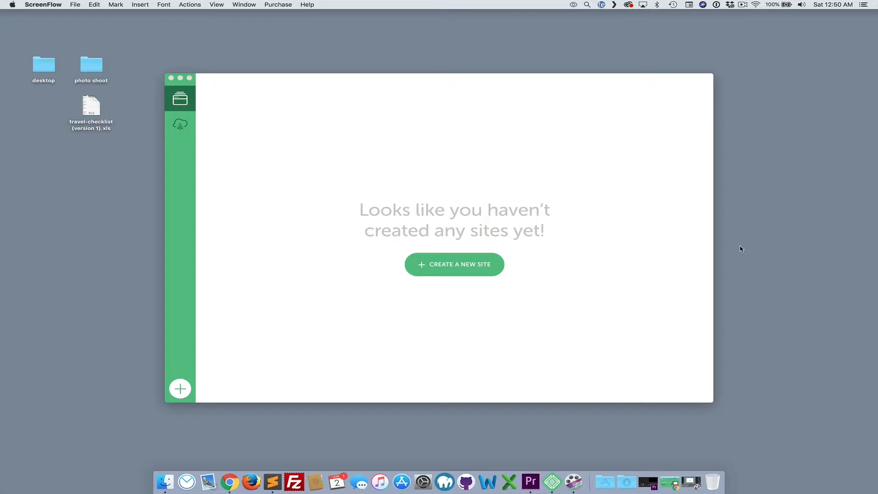
Create a new site named House of Steaks and expand its advanced options
{"action": "left_click", "coordinate": [459, 266]}
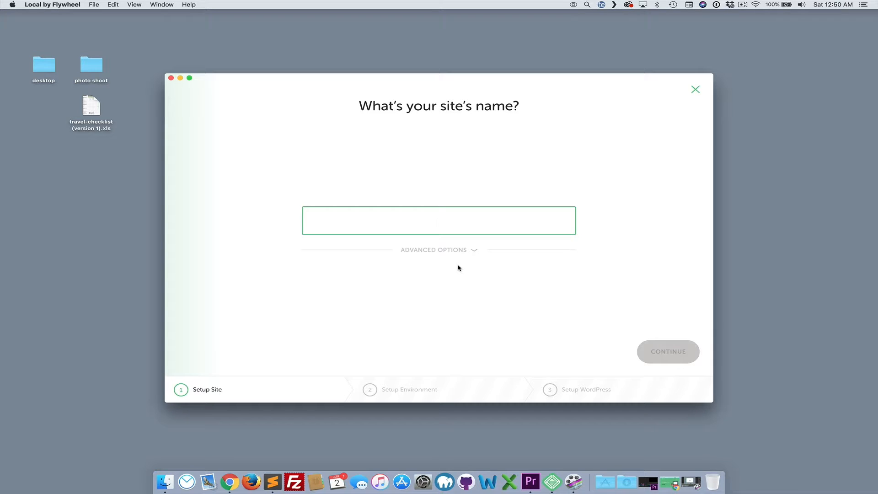
{"action": "type", "text": "House of "}
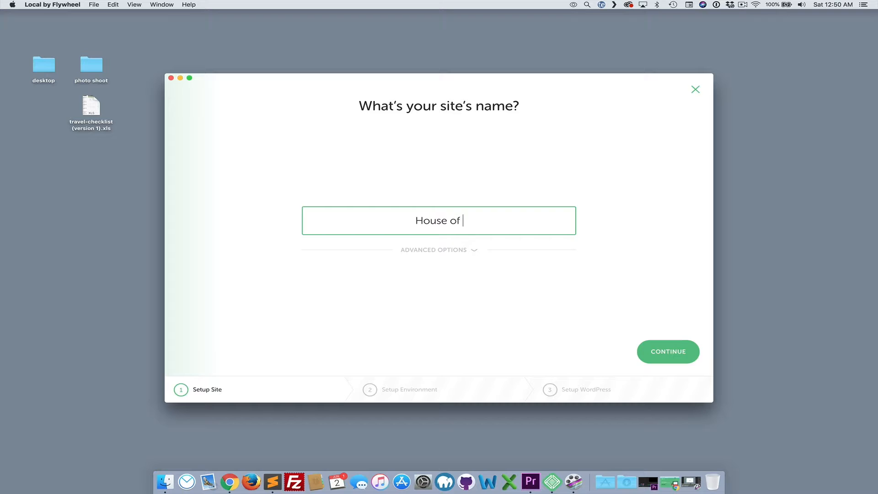
{"action": "type", "text": "Steaks"}
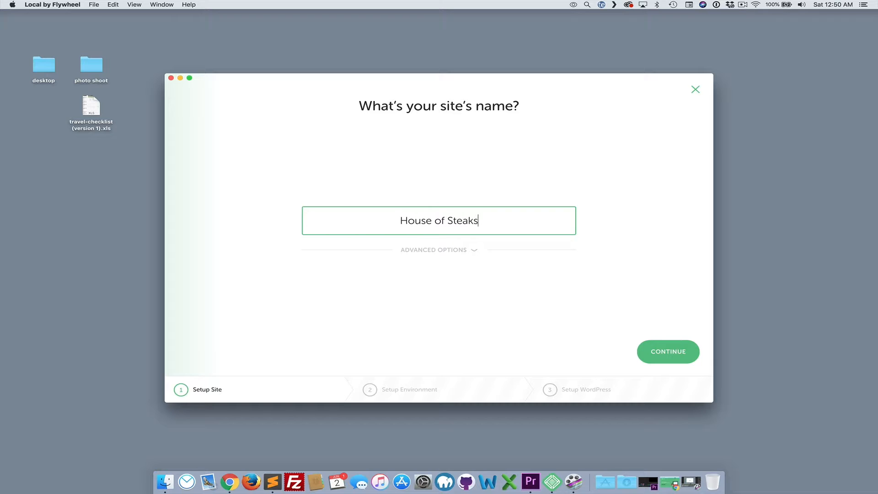
{"action": "left_click", "coordinate": [443, 252]}
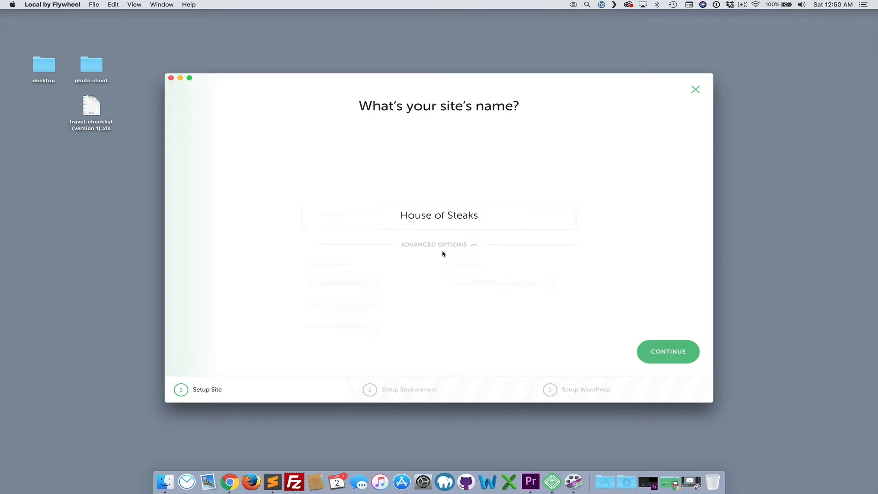
{"action": "left_click", "coordinate": [400, 254]}
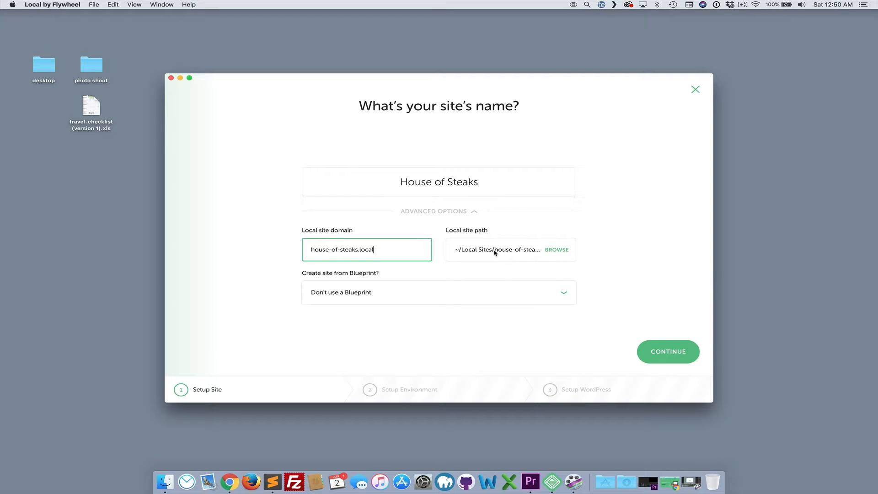
Set the local site path to a new Desktop folder named house-of-steaks
{"action": "left_click", "coordinate": [558, 250]}
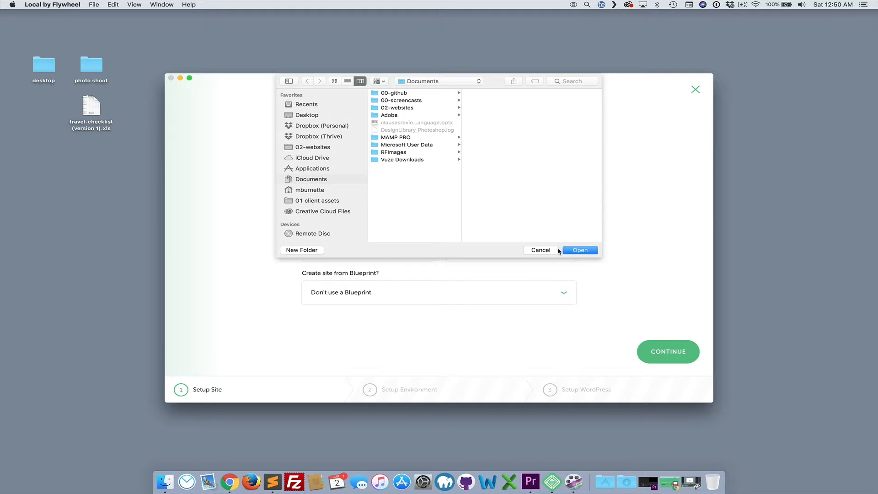
{"action": "left_click", "coordinate": [320, 116]}
{"action": "left_click", "coordinate": [311, 251]}
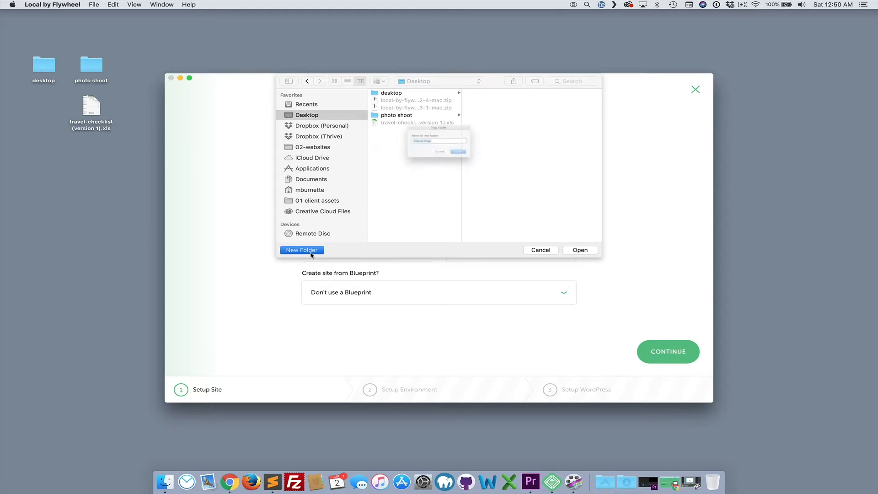
{"action": "type", "text": "house-of-streaks"}
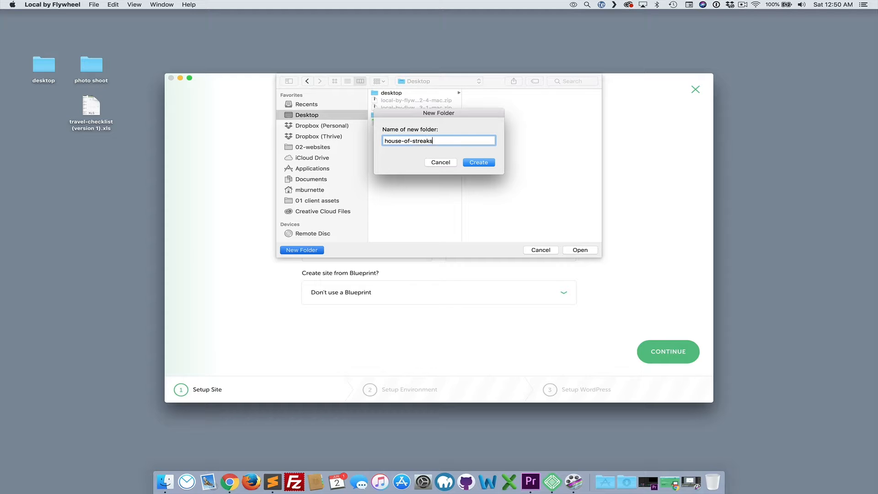
{"action": "key", "text": "BackSpace"}
{"action": "left_click", "coordinate": [472, 163]}
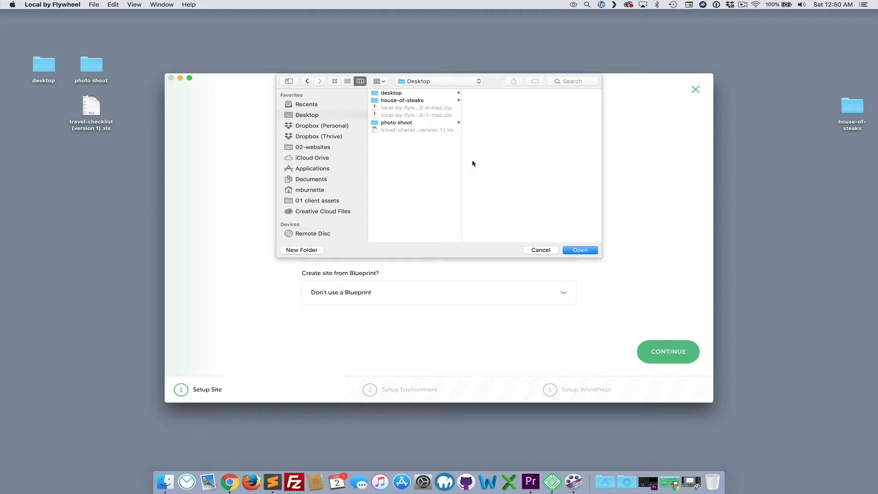
{"action": "left_click", "coordinate": [424, 101]}
{"action": "left_click", "coordinate": [580, 250]}
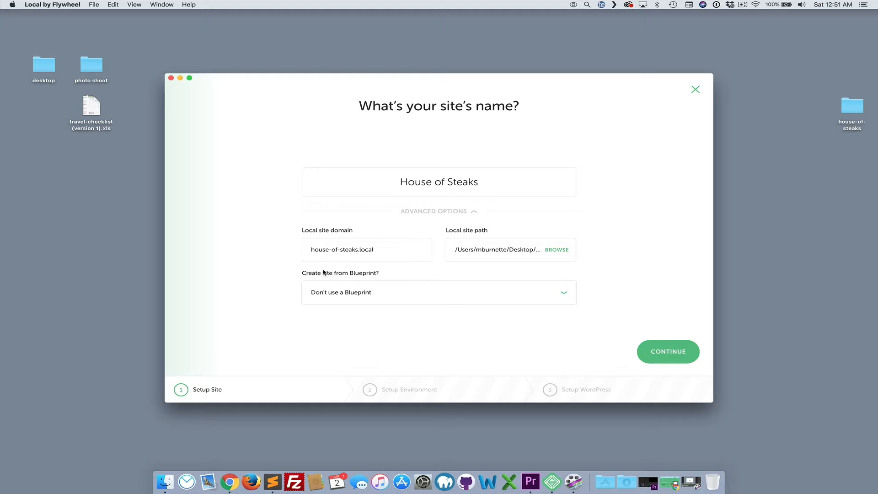
Choose a custom environment with PHP 7.0.3, the Apache web server and MySQL 5.5, and continue
{"action": "left_click", "coordinate": [668, 354]}
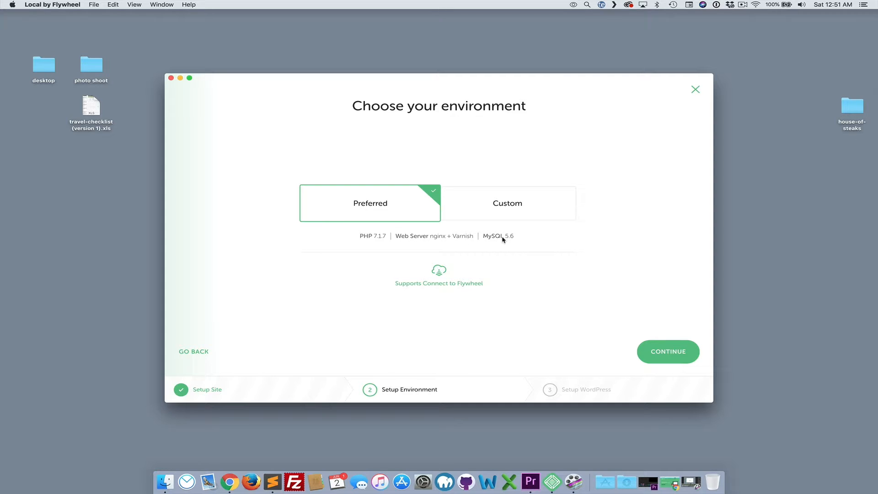
{"action": "left_click", "coordinate": [498, 212]}
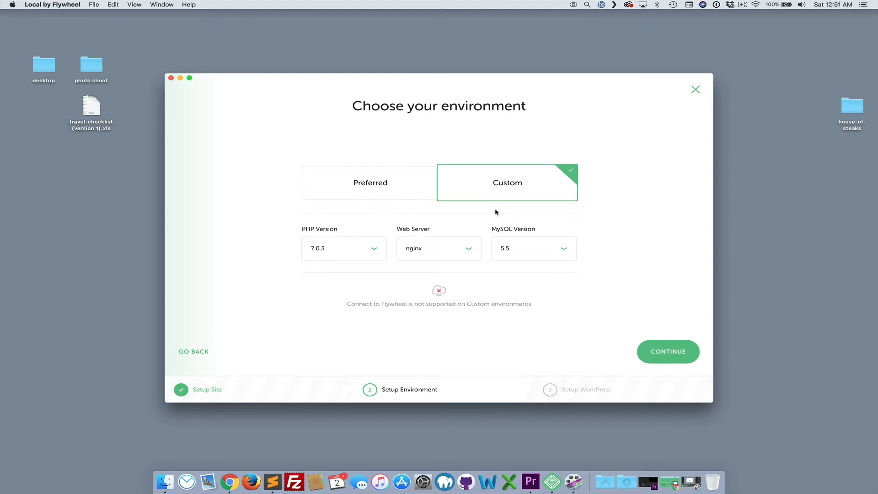
{"action": "left_click", "coordinate": [444, 251]}
{"action": "left_click", "coordinate": [436, 272]}
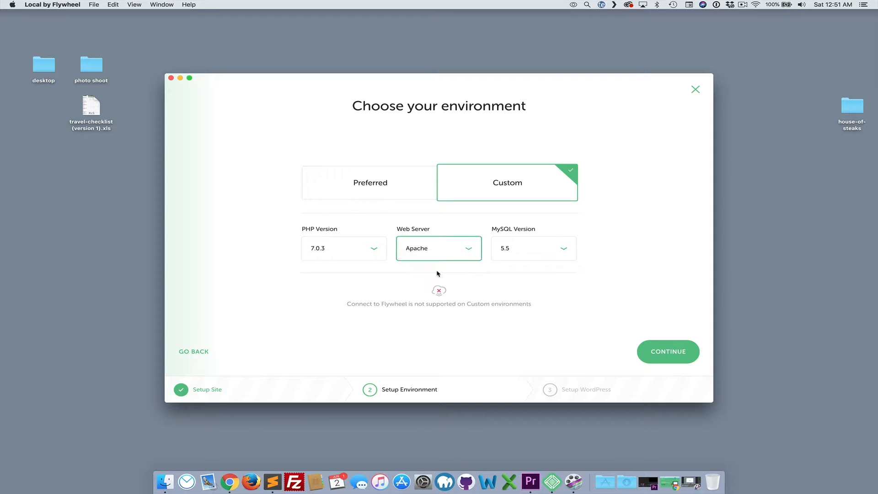
{"action": "left_click", "coordinate": [373, 249]}
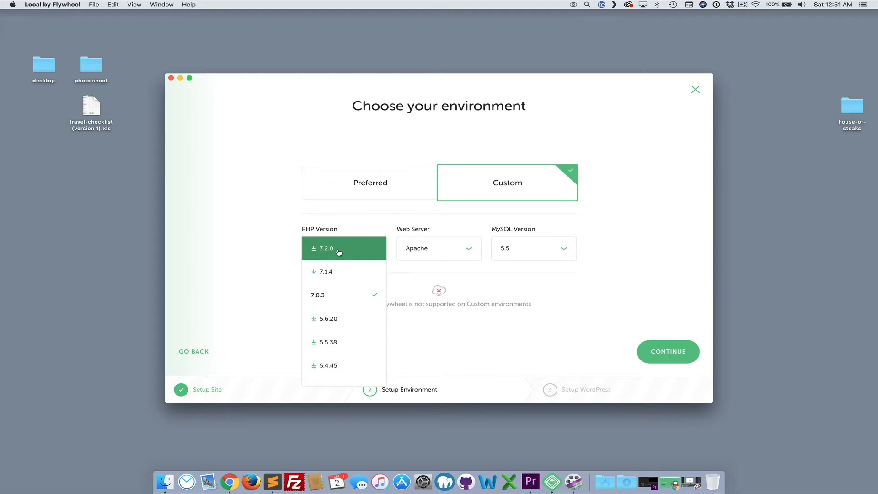
{"action": "left_click", "coordinate": [332, 294]}
{"action": "left_click", "coordinate": [515, 255]}
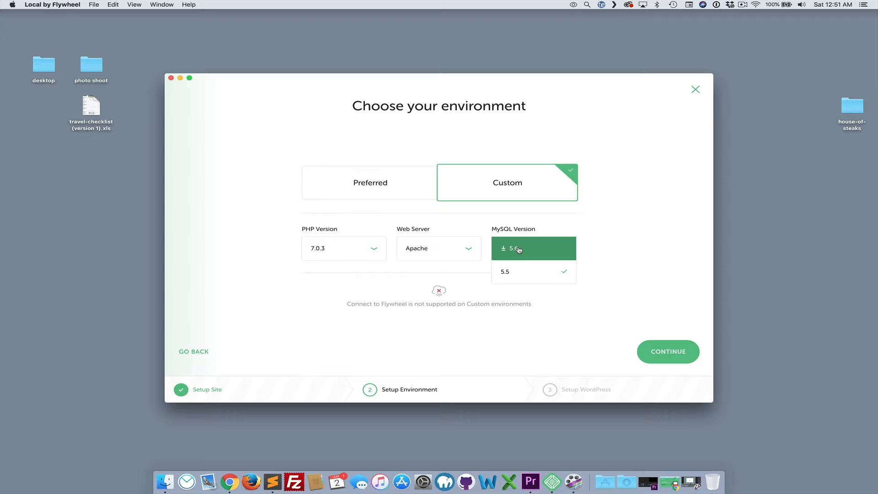
{"action": "left_click", "coordinate": [515, 269]}
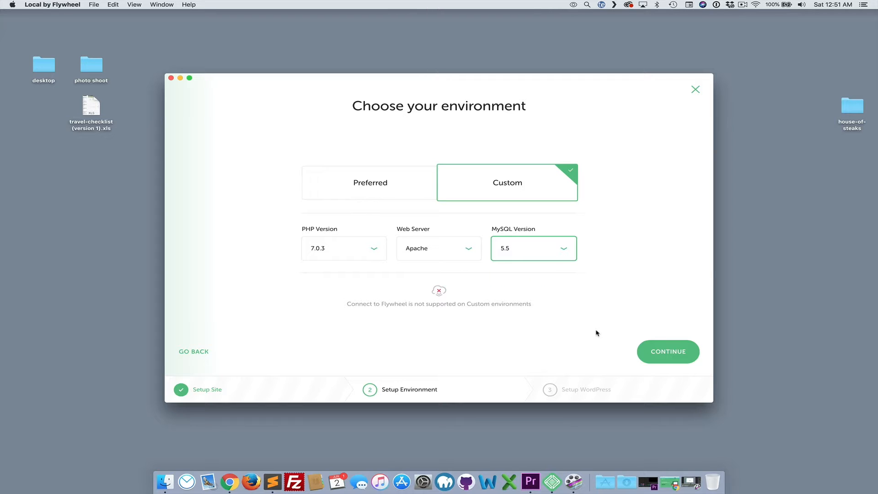
{"action": "left_click", "coordinate": [660, 350]}
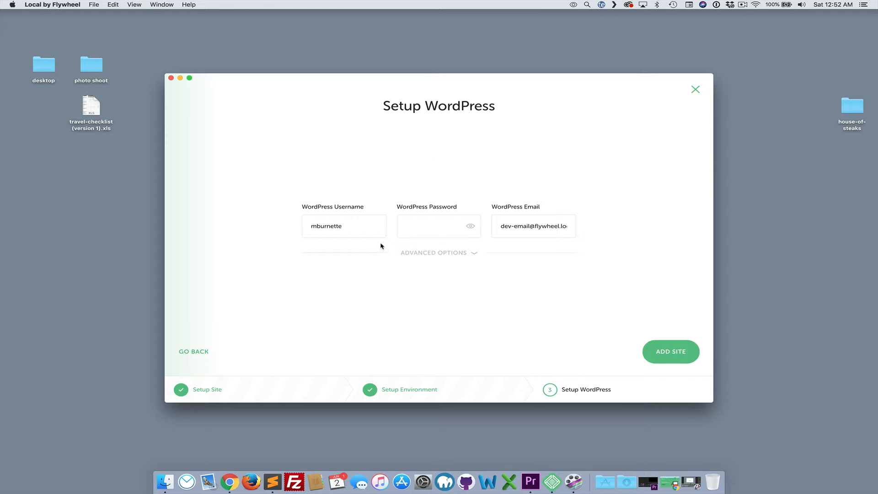
Set the WordPress username to admin, enter the WordPress password, and reveal the password
{"action": "left_click_drag", "start_coordinate": [362, 227], "coordinate": [284, 225]}
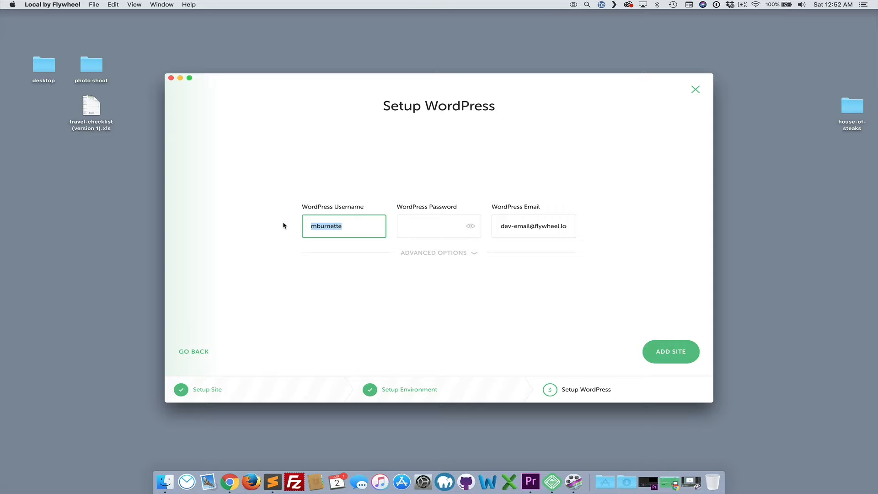
{"action": "type", "text": "admin"}
{"action": "key", "text": "Tab"}
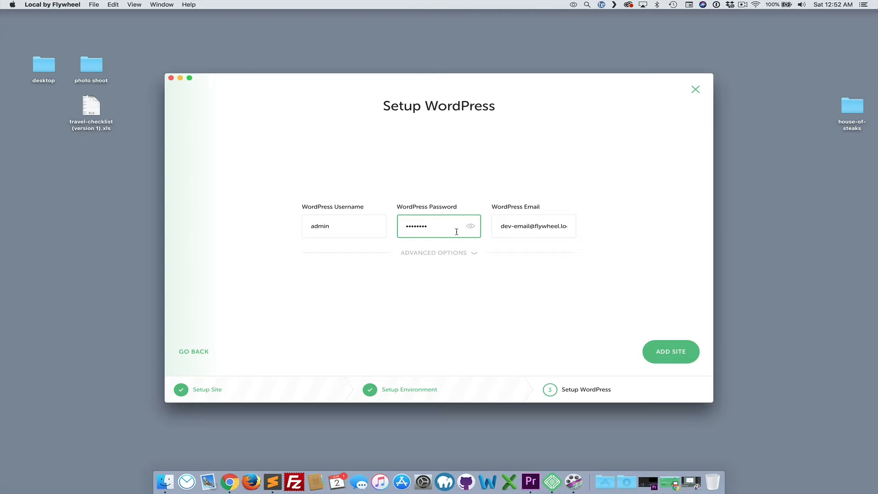
{"action": "left_click", "coordinate": [471, 226]}
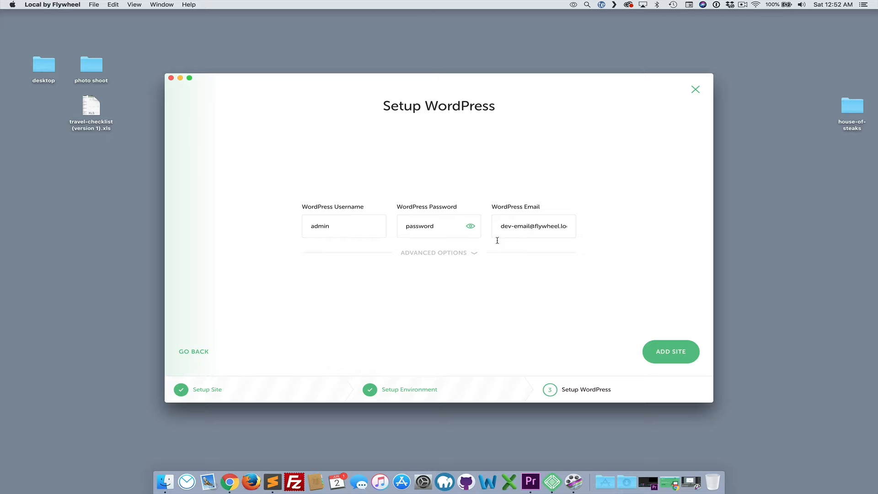
Keep the multisite option at No in the advanced options and add the site
{"action": "left_click", "coordinate": [458, 254]}
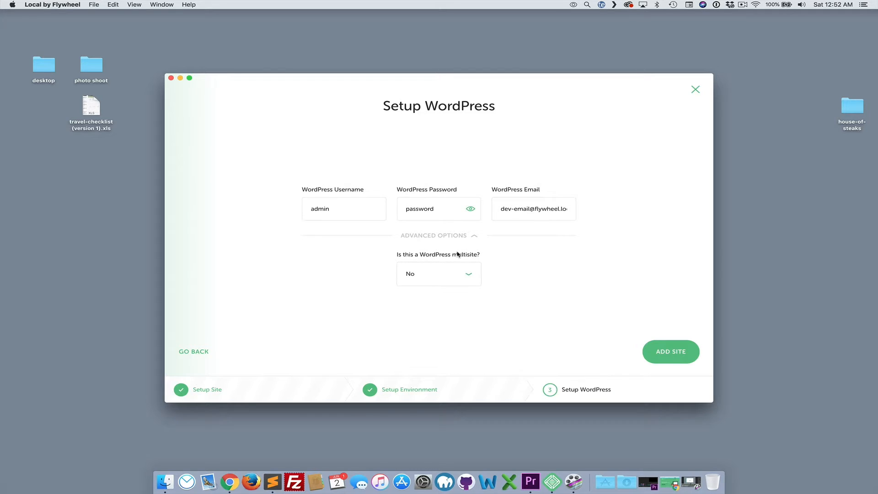
{"action": "left_click", "coordinate": [469, 275]}
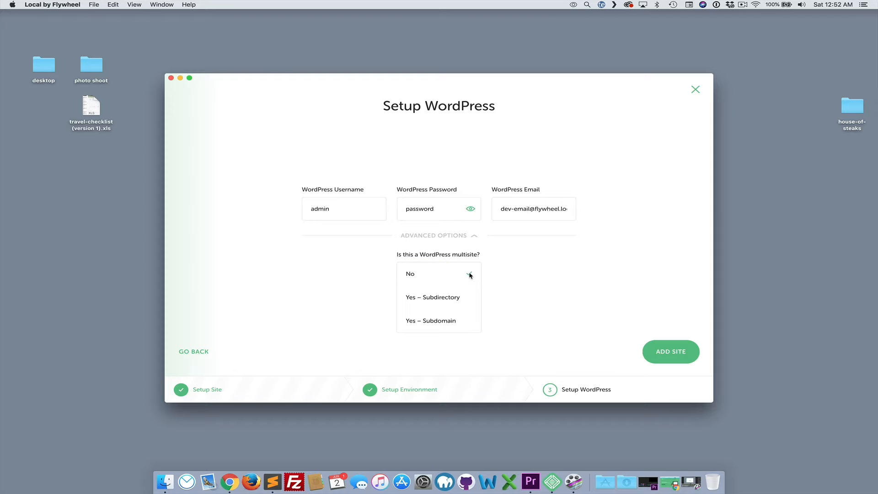
{"action": "left_click", "coordinate": [469, 275]}
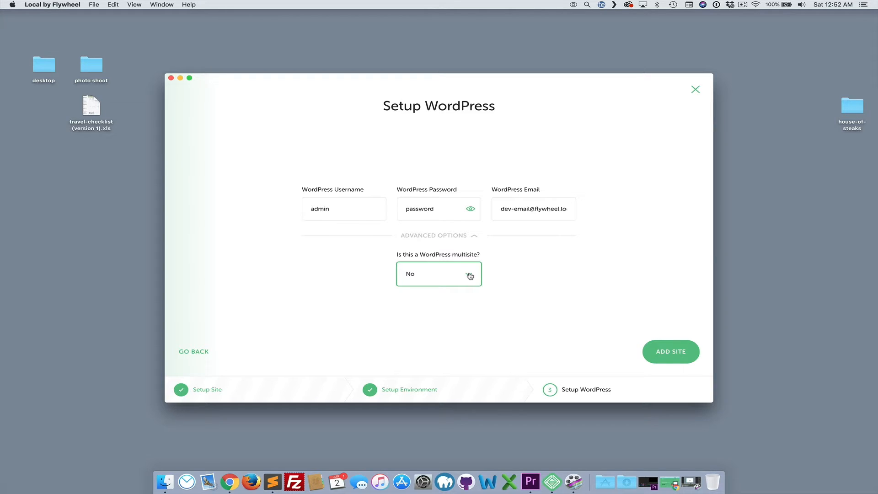
{"action": "left_click", "coordinate": [666, 351]}
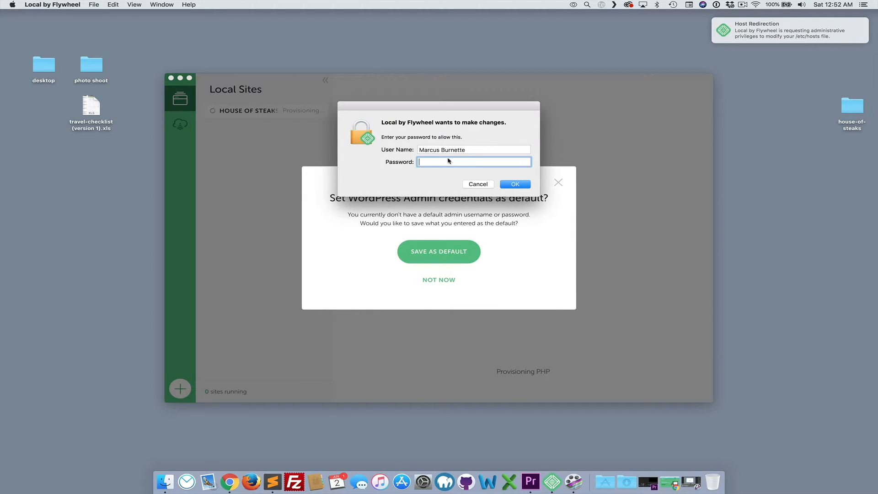
Authorize the hosts file change with the administrator account password and decline saving the admin credentials as default
{"action": "type", "text": "••••••••••"}
{"action": "key", "text": "Return"}
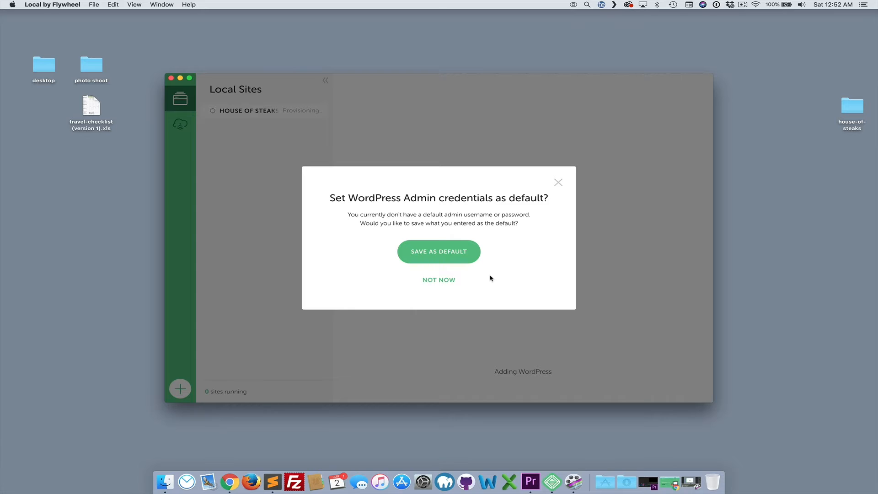
{"action": "left_click", "coordinate": [447, 283]}
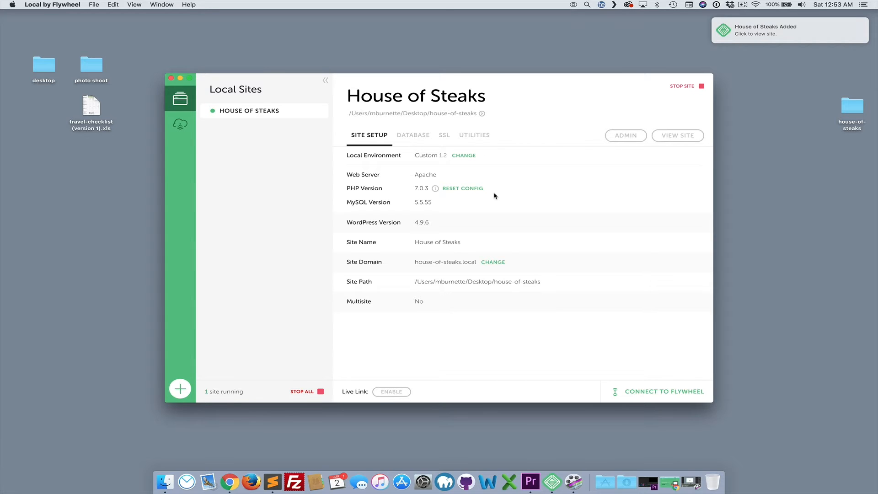
Open the house-of-steaks folder in Finder, browse into app and public to examine the WordPress files, and close it
{"action": "left_click_drag", "start_coordinate": [854, 112], "coordinate": [801, 113]}
{"action": "double_click", "coordinate": [808, 110]}
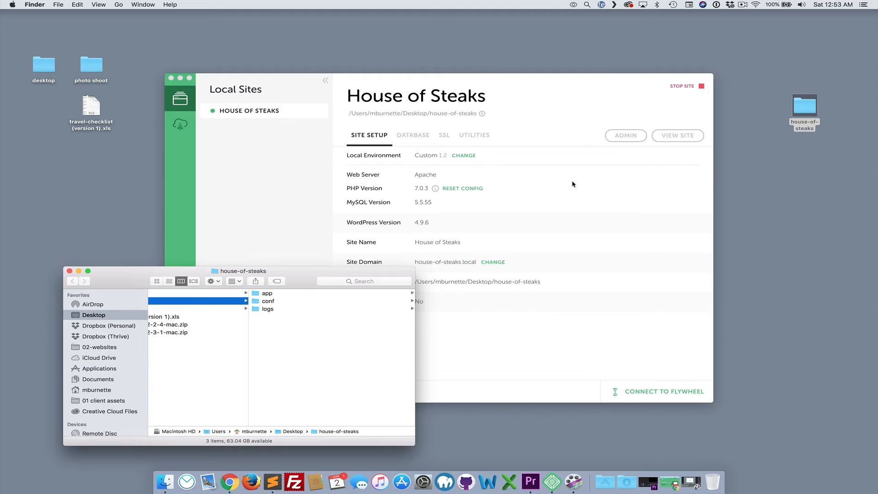
{"action": "left_click_drag", "start_coordinate": [312, 266], "coordinate": [308, 171]}
{"action": "scroll", "coordinate": [275, 240], "scroll_direction": "left", "scroll_amount": 5}
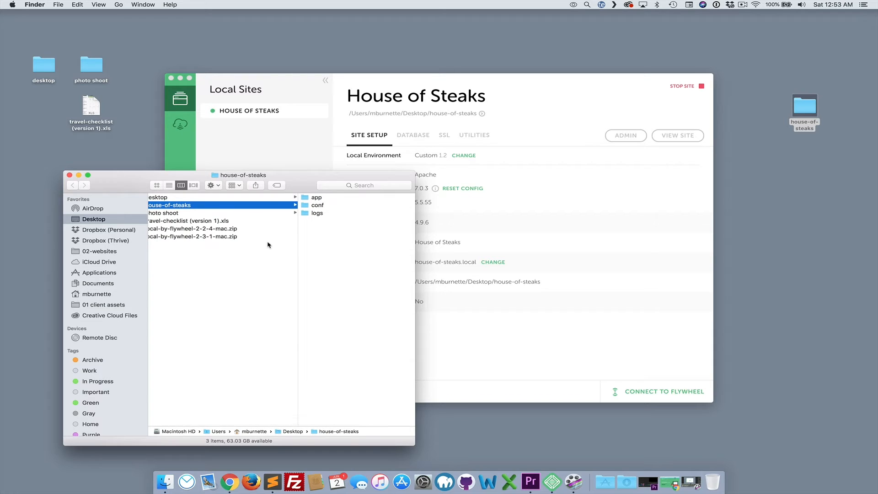
{"action": "scroll", "coordinate": [275, 247], "scroll_direction": "right", "scroll_amount": 3}
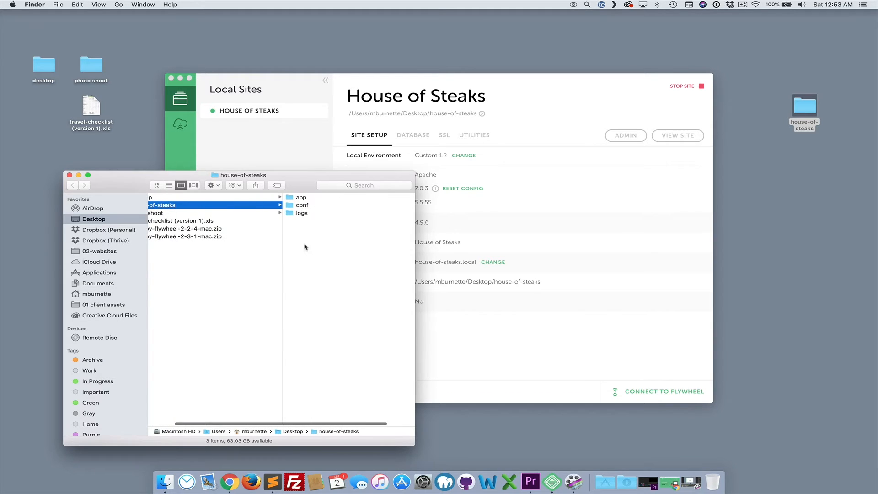
{"action": "scroll", "coordinate": [339, 251], "scroll_direction": "right", "scroll_amount": 3}
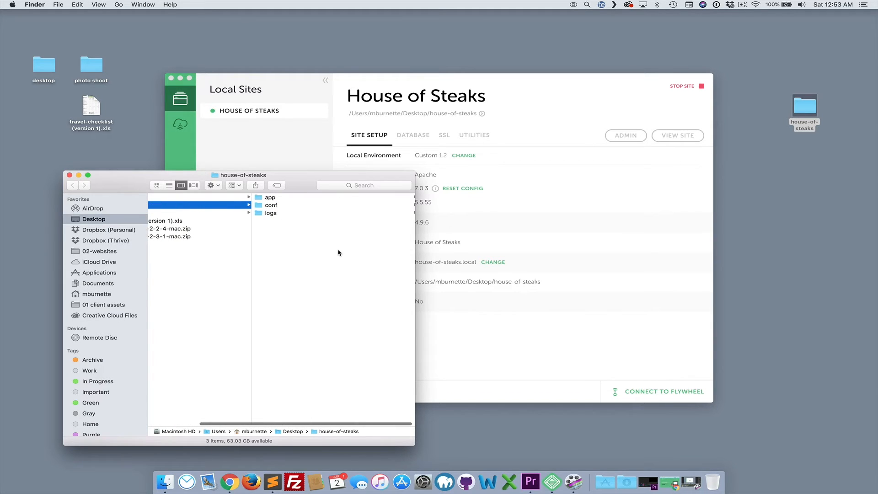
{"action": "left_click", "coordinate": [289, 198]}
{"action": "left_click", "coordinate": [290, 198]}
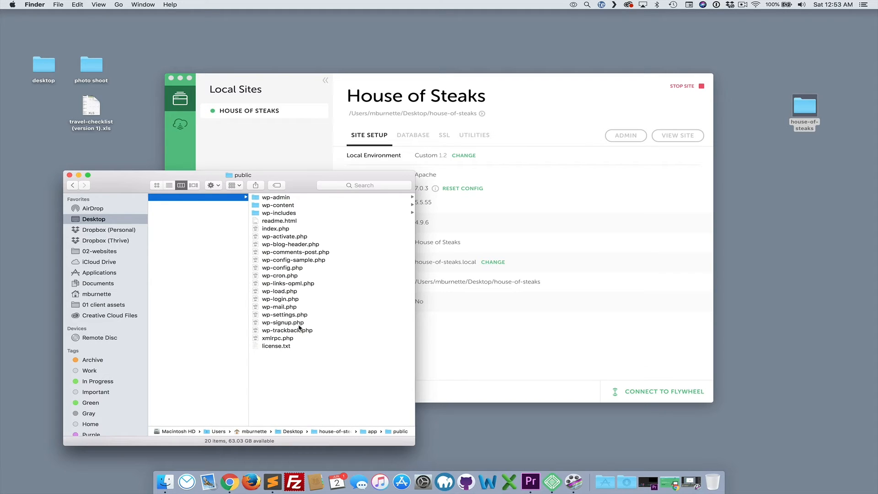
{"action": "left_click", "coordinate": [69, 176]}
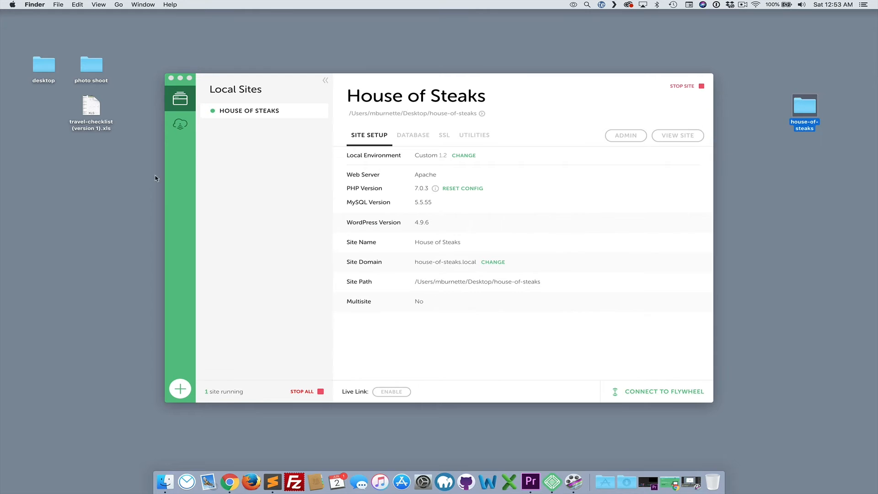
Review the site's Database, SSL and Utilities tabs and return to Site Setup
{"action": "left_click", "coordinate": [267, 201]}
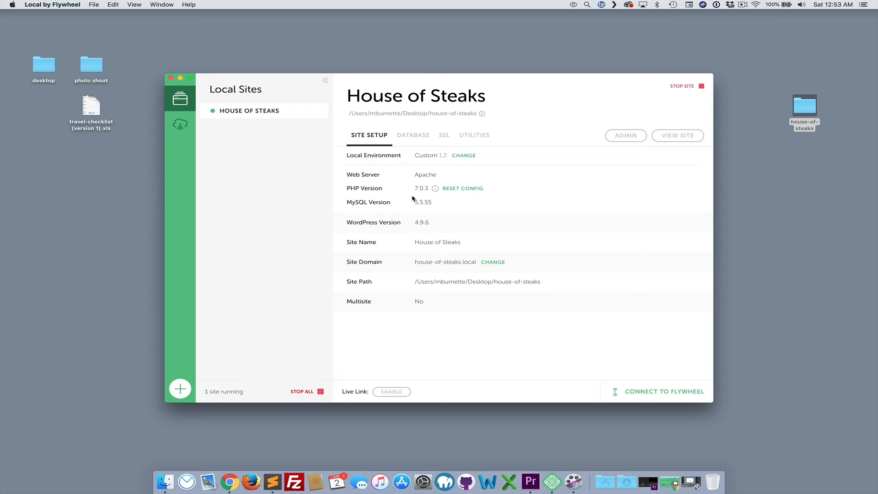
{"action": "left_click", "coordinate": [414, 136]}
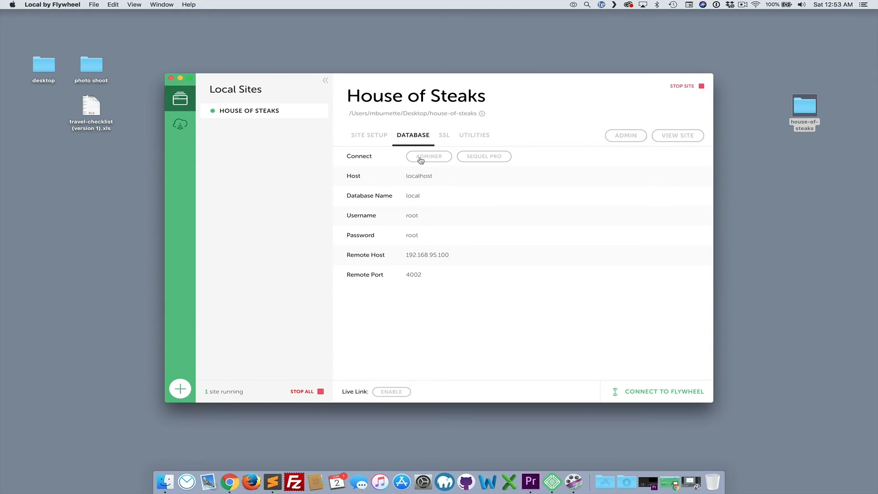
{"action": "left_click", "coordinate": [445, 139]}
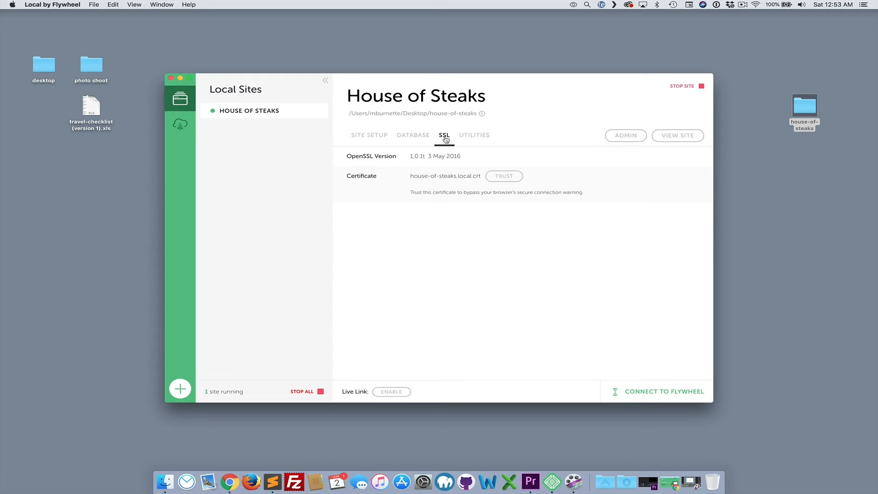
{"action": "left_click", "coordinate": [471, 137]}
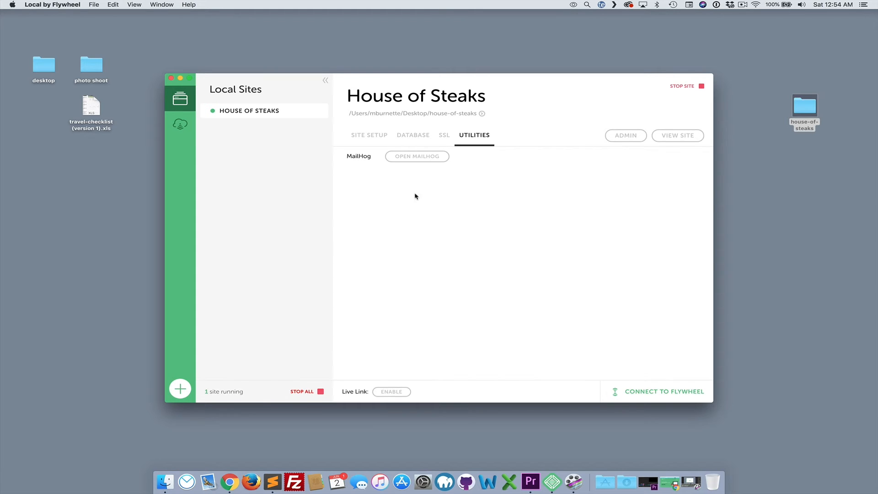
{"action": "left_click", "coordinate": [379, 137]}
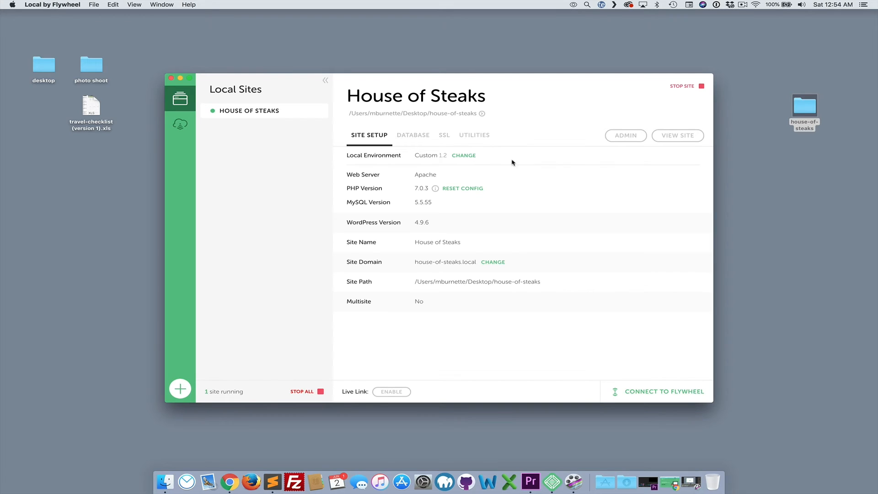
Open the House of Steaks site in the browser and scroll through its homepage
{"action": "left_click", "coordinate": [676, 135]}
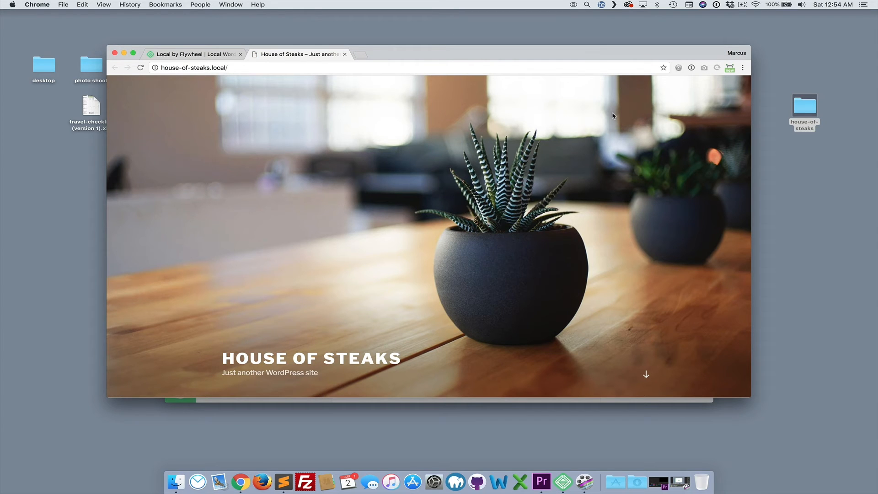
{"action": "scroll", "coordinate": [597, 145], "scroll_direction": "down", "scroll_amount": 3}
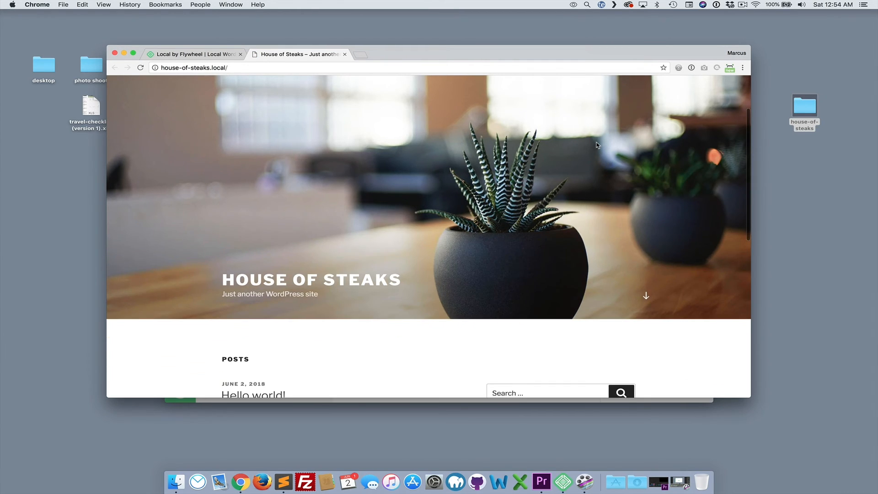
{"action": "scroll", "coordinate": [597, 145], "scroll_direction": "down", "scroll_amount": 2}
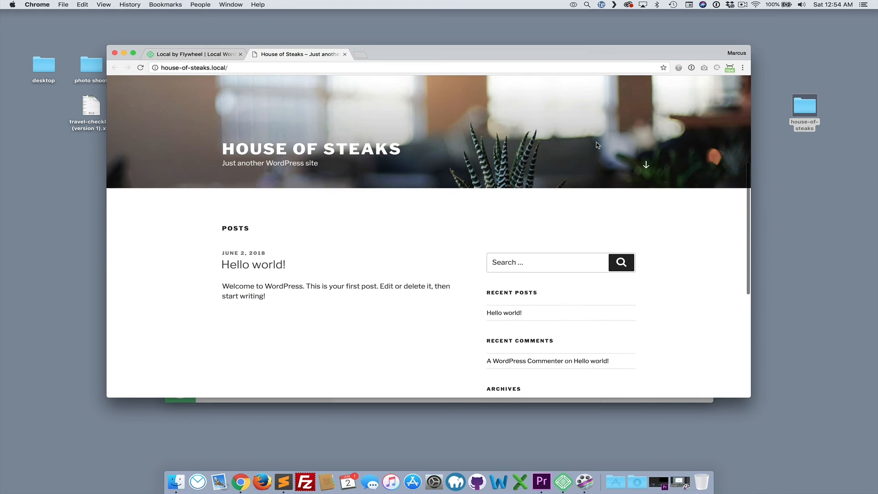
Log in to the WordPress dashboard as admin from the homepage's Log in link and scroll through the dashboard
{"action": "scroll", "coordinate": [597, 145], "scroll_direction": "down", "scroll_amount": 1}
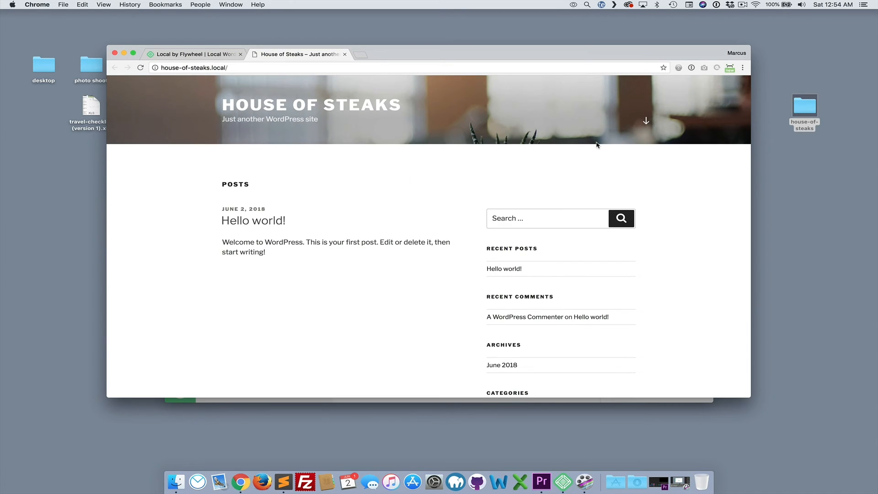
{"action": "scroll", "coordinate": [597, 145], "scroll_direction": "down", "scroll_amount": 5}
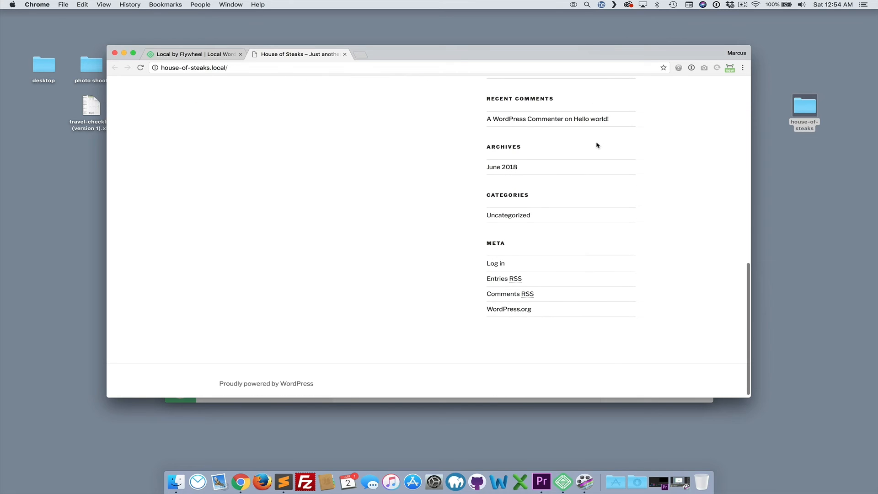
{"action": "left_click", "coordinate": [499, 264]}
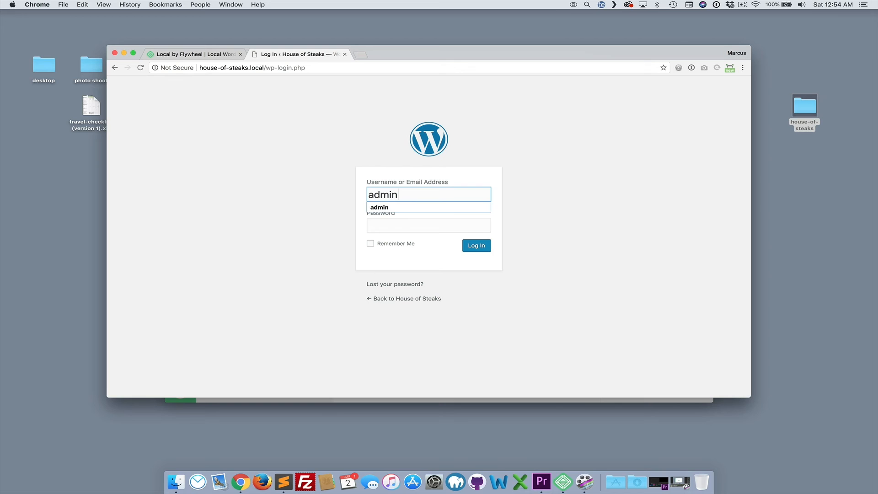
{"action": "key", "text": "Tab"}
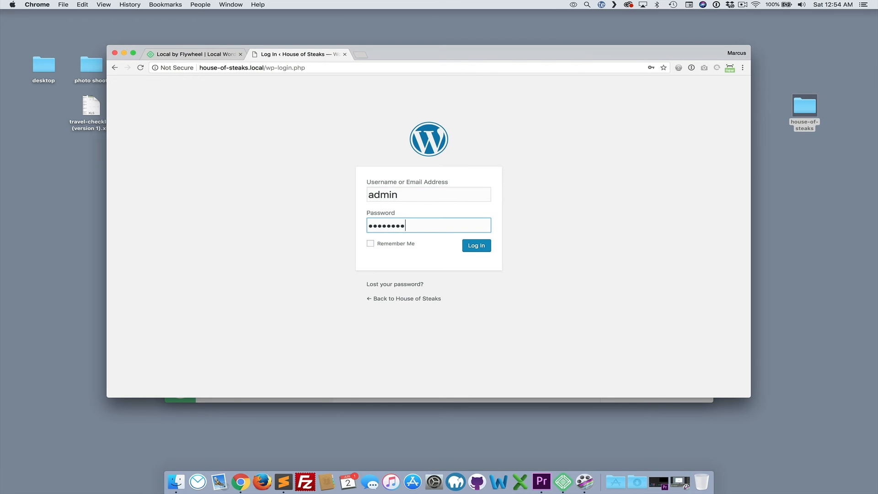
{"action": "left_click", "coordinate": [473, 247]}
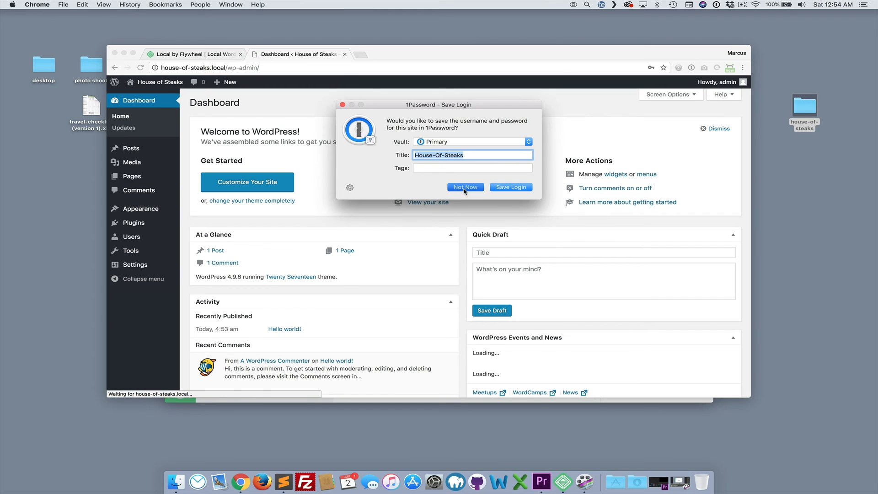
{"action": "left_click", "coordinate": [464, 191]}
{"action": "scroll", "coordinate": [339, 182], "scroll_direction": "down", "scroll_amount": 3}
{"action": "scroll", "coordinate": [339, 184], "scroll_direction": "up", "scroll_amount": 3}
{"action": "scroll", "coordinate": [340, 184], "scroll_direction": "up", "scroll_amount": 1}
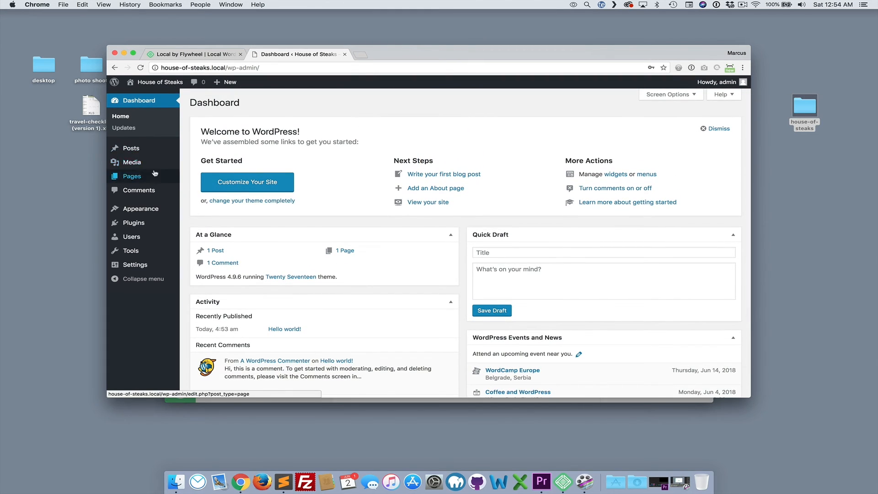
Visit the House of Steaks site from the admin bar and scroll down its homepage
{"action": "mouse_move", "coordinate": [147, 229]}
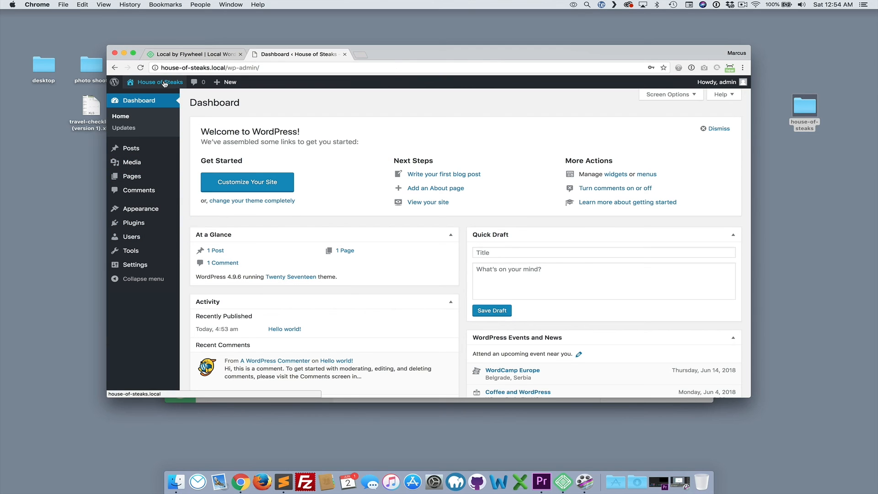
{"action": "mouse_move", "coordinate": [165, 84]}
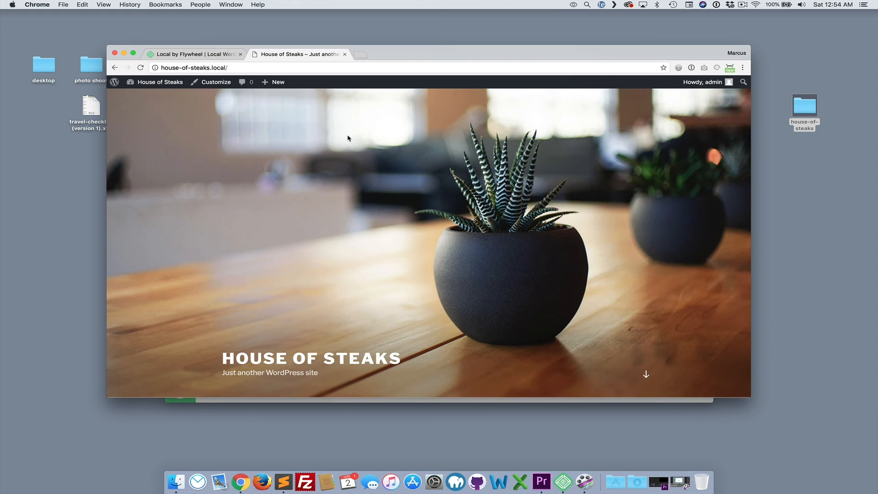
{"action": "scroll", "coordinate": [383, 191], "scroll_direction": "down", "scroll_amount": 2}
{"action": "scroll", "coordinate": [383, 191], "scroll_direction": "down", "scroll_amount": 5}
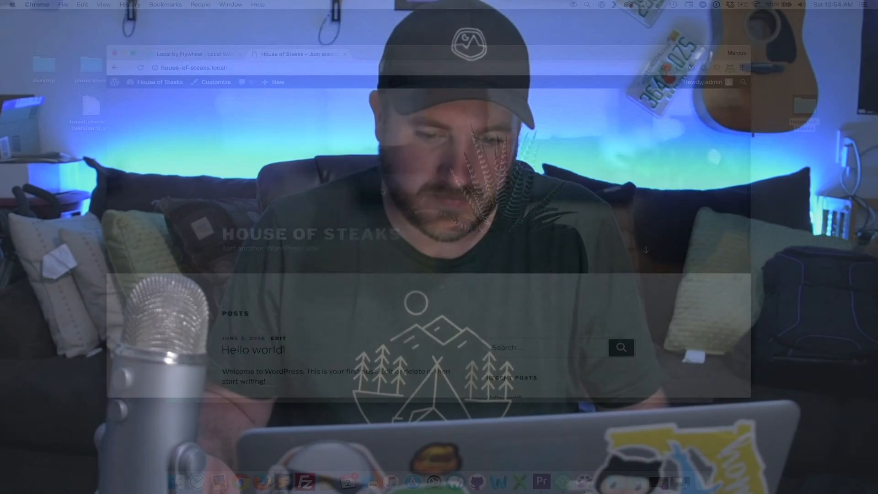